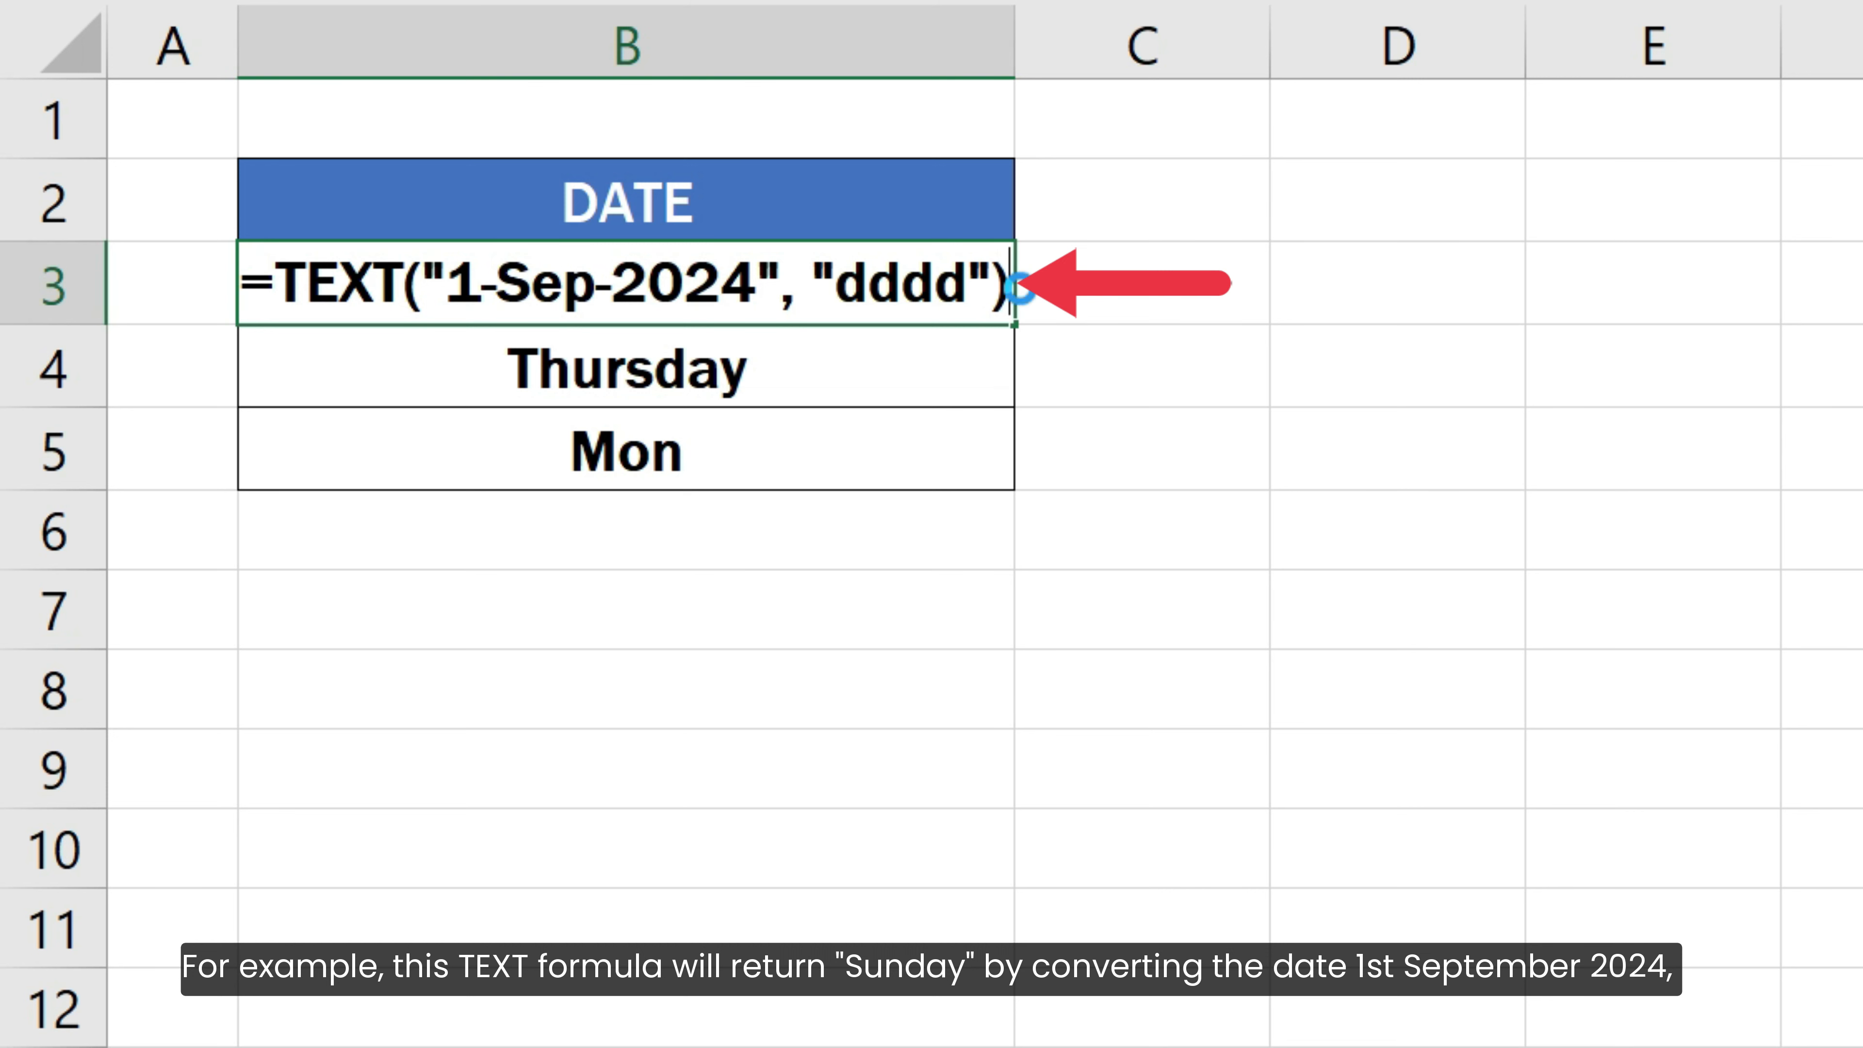
Step: Examine the TEXT formulas in cells B3 to B5 that convert dates with the "dddd" and "ddd" formats
{"action": "key", "text": "Return"}
{"action": "key", "text": "F2"}
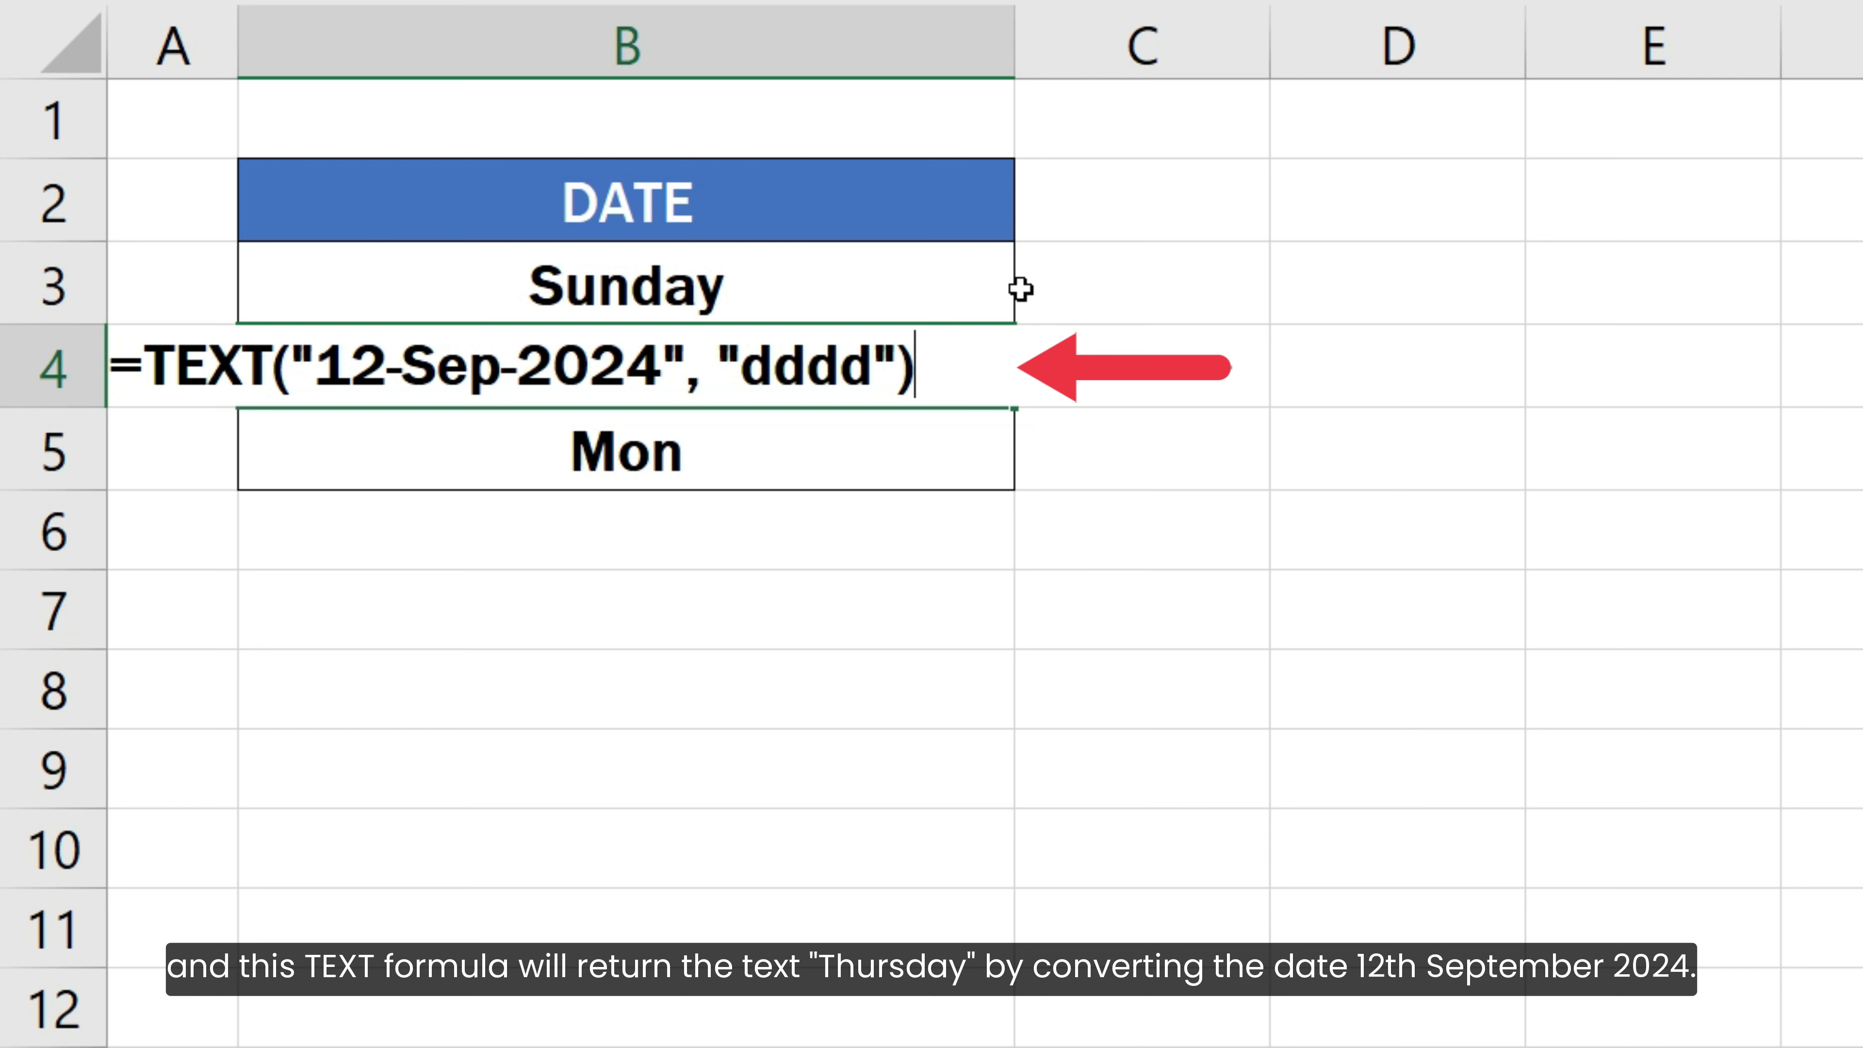
{"action": "key", "text": "Return"}
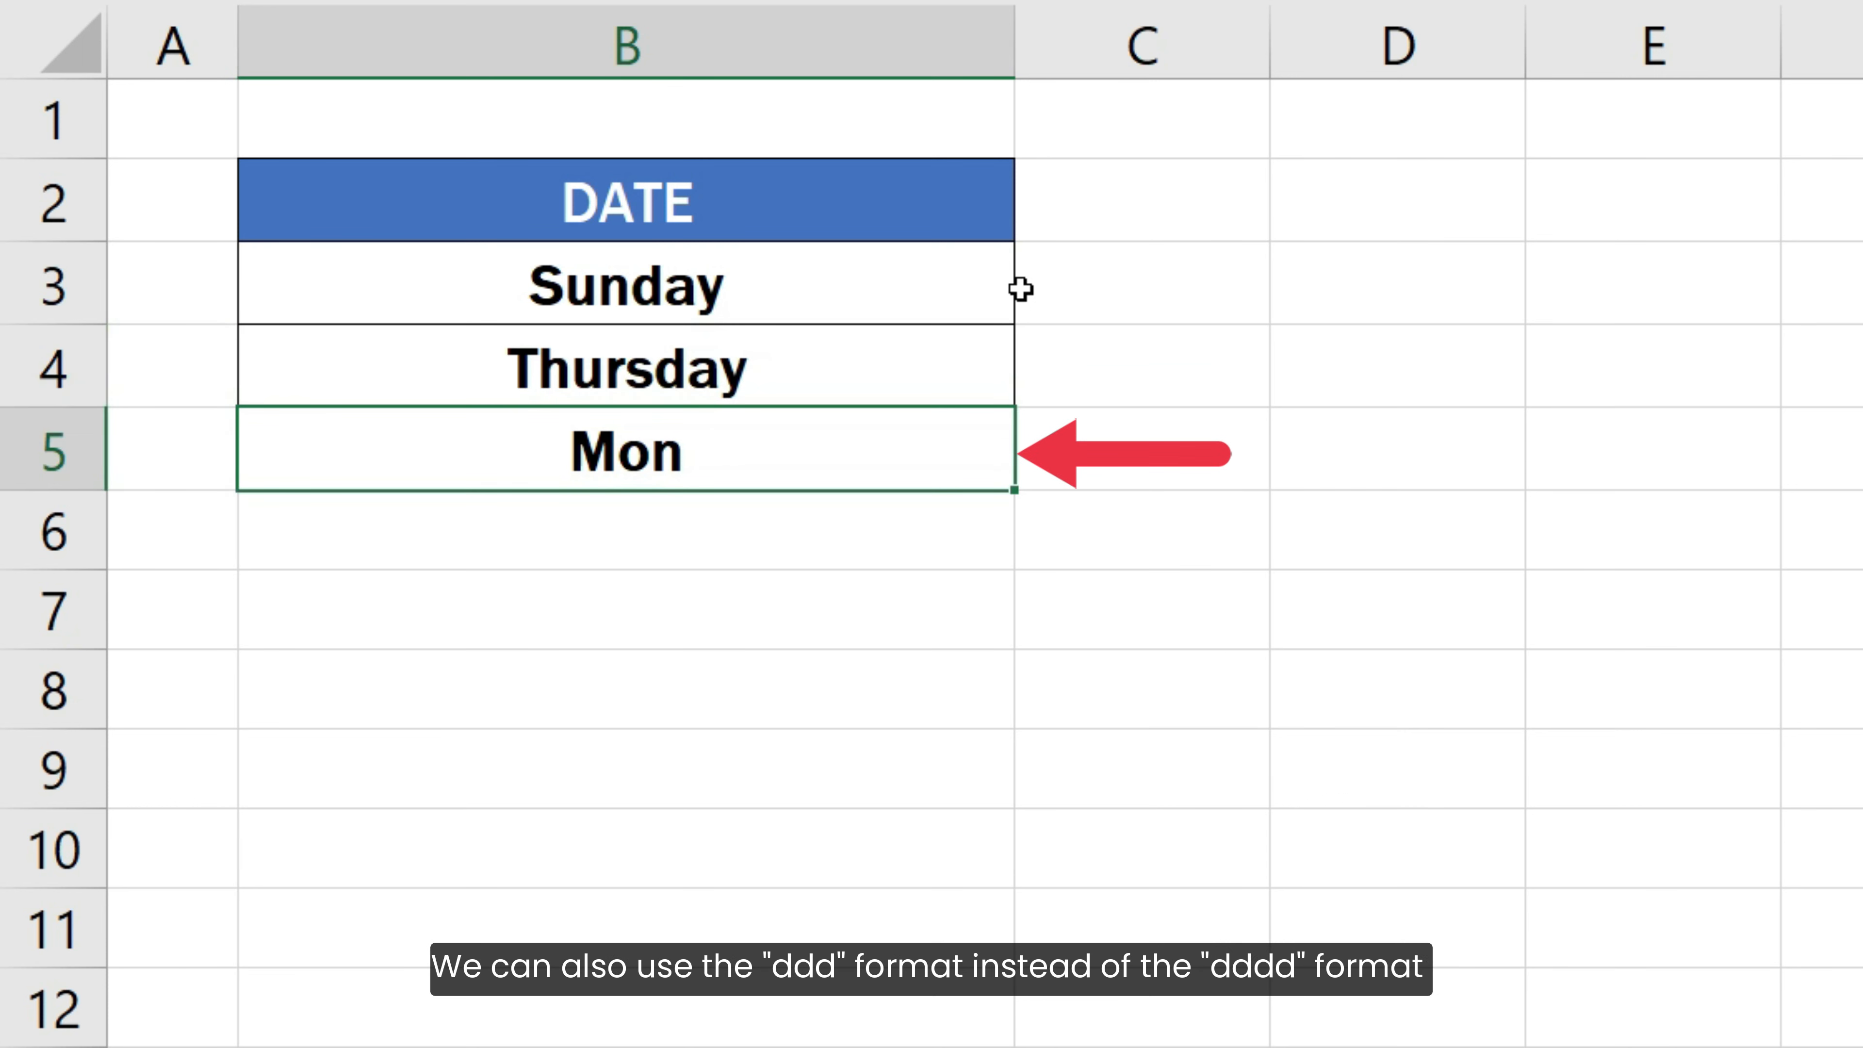
{"action": "key", "text": "F2"}
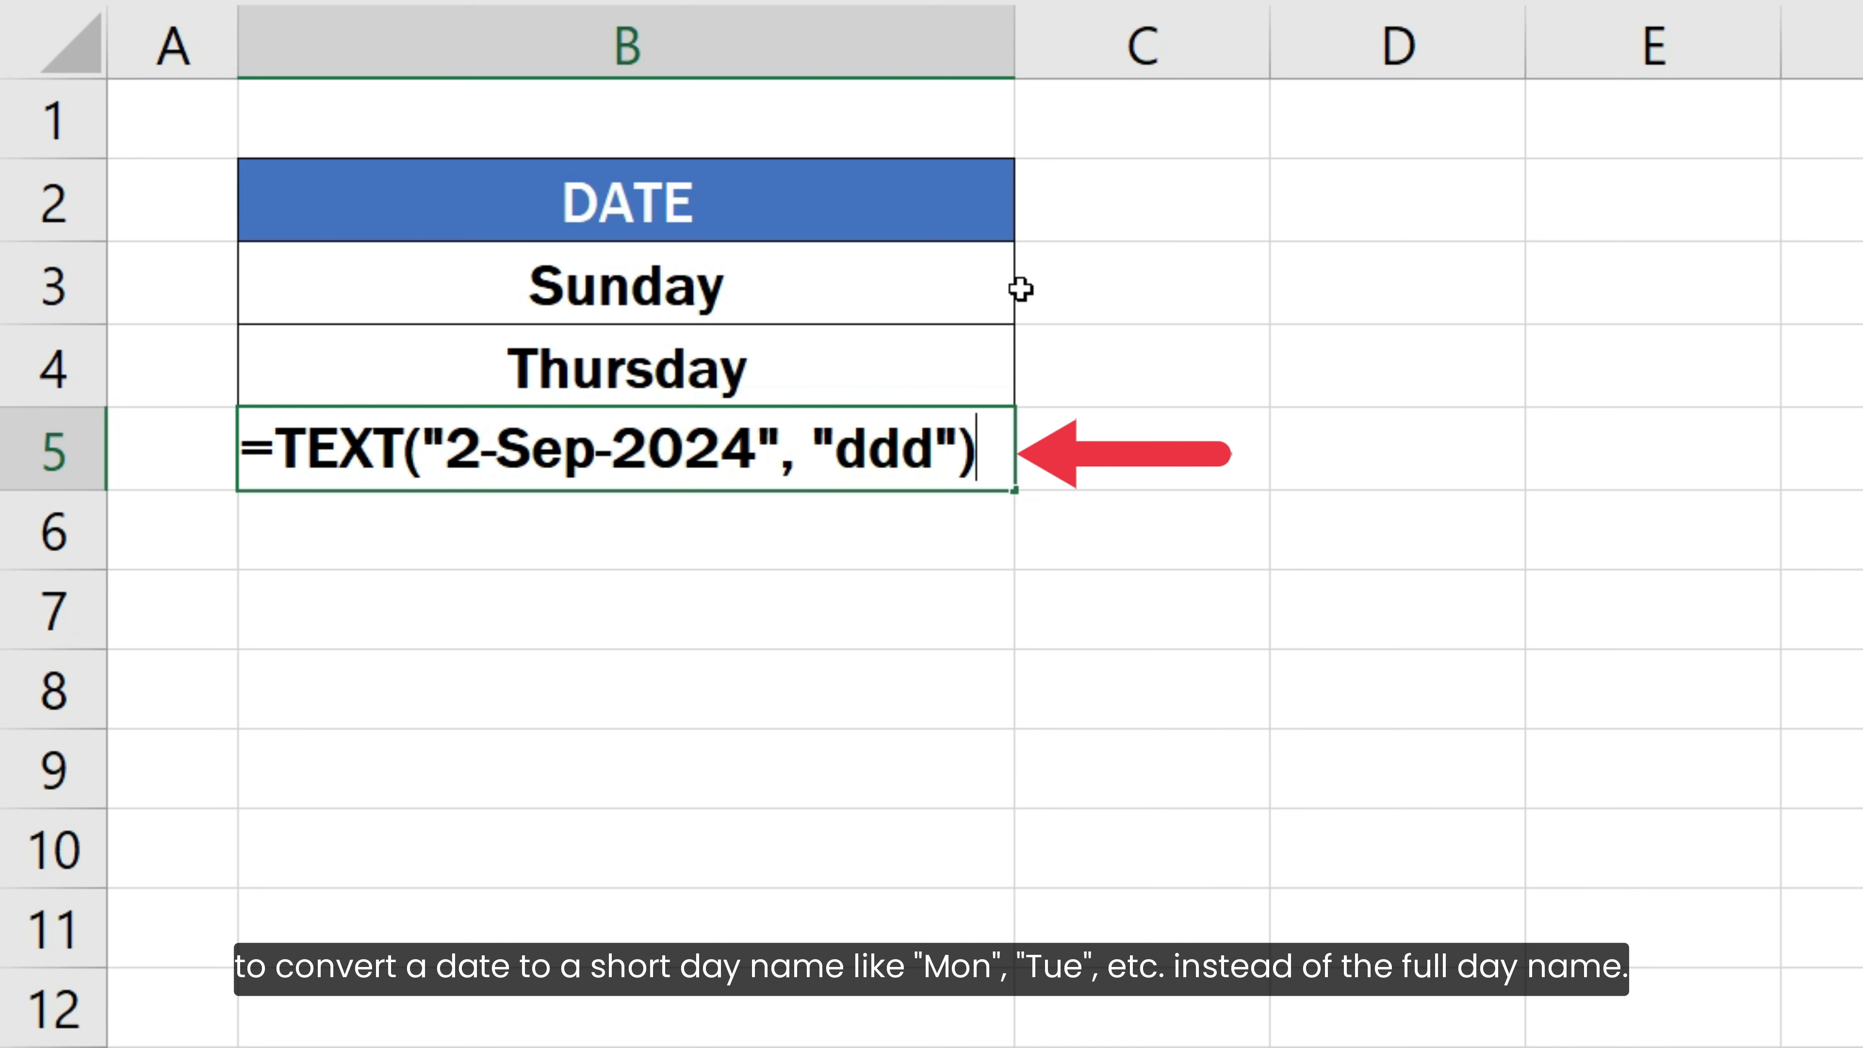
{"action": "key", "text": "Return"}
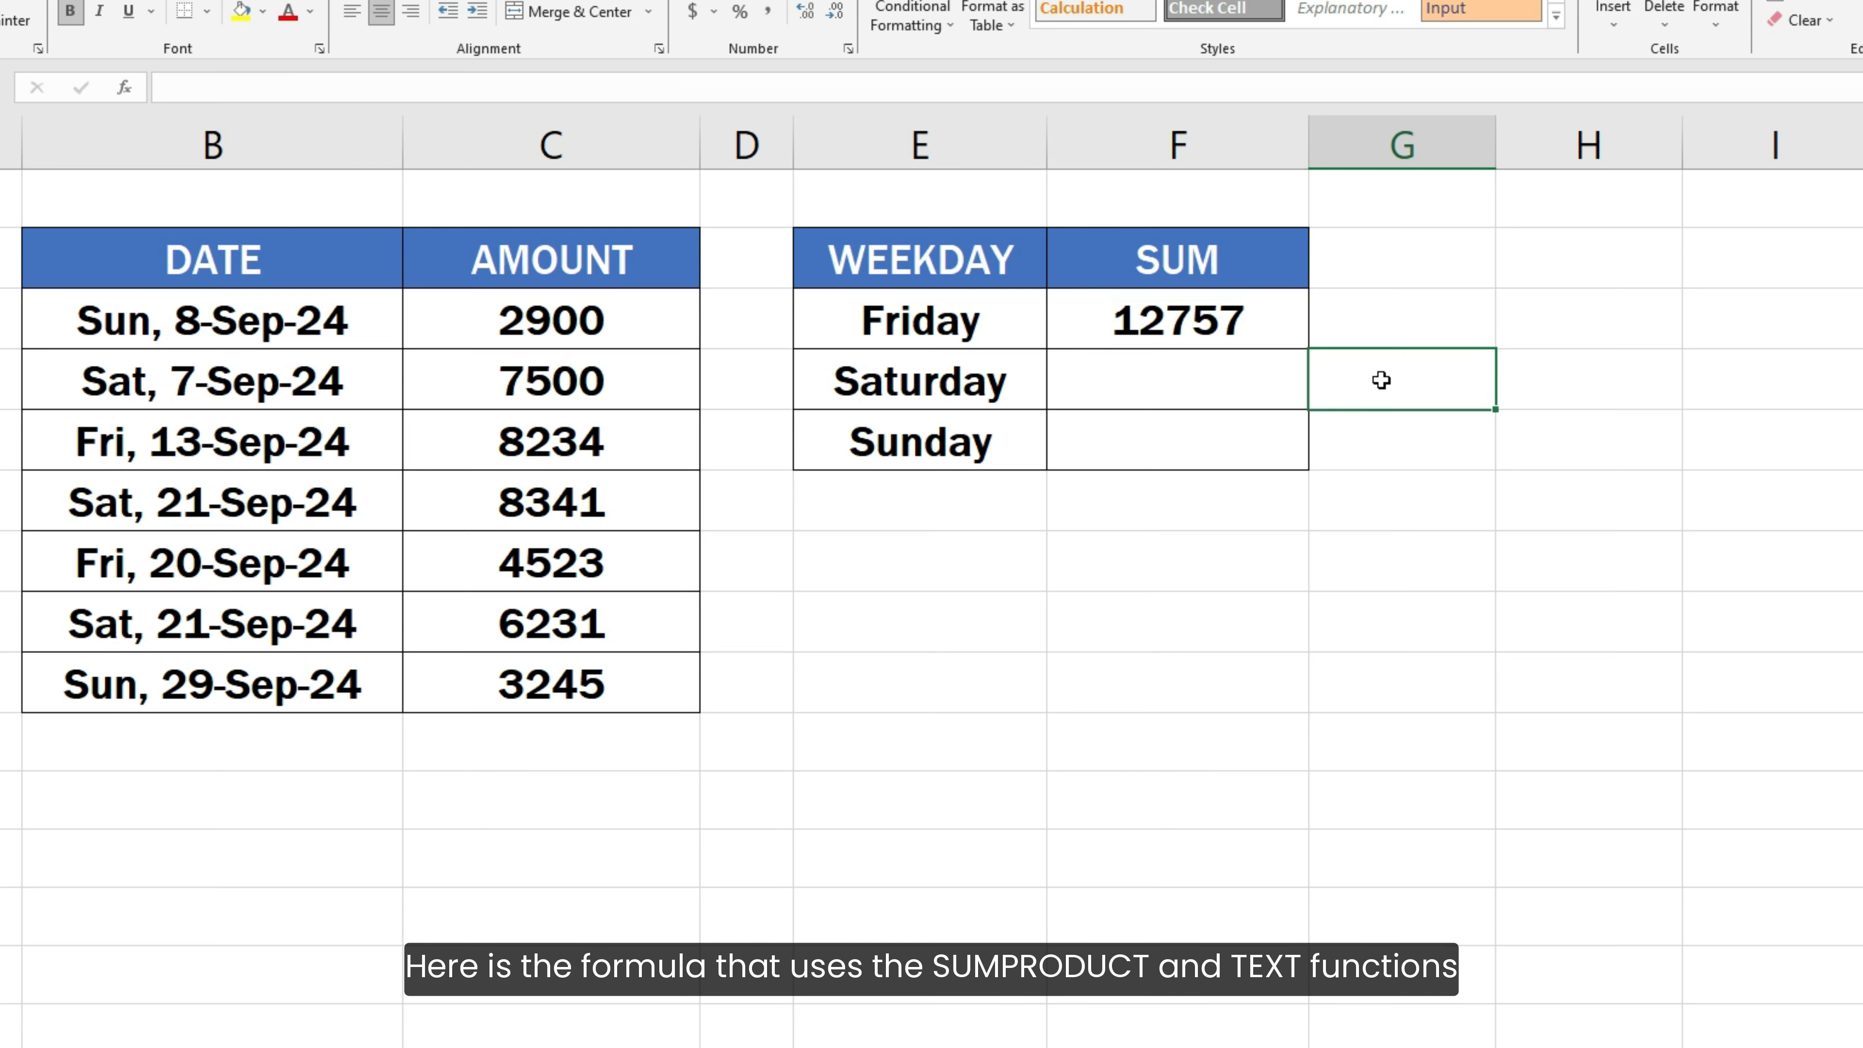
Step: In the Friday sum formula in F3, preview the evaluated array of TEXT(B3:B9, "dddd"), then restore the expression
{"action": "left_click", "coordinate": [1250, 330]}
{"action": "key", "text": "F2"}
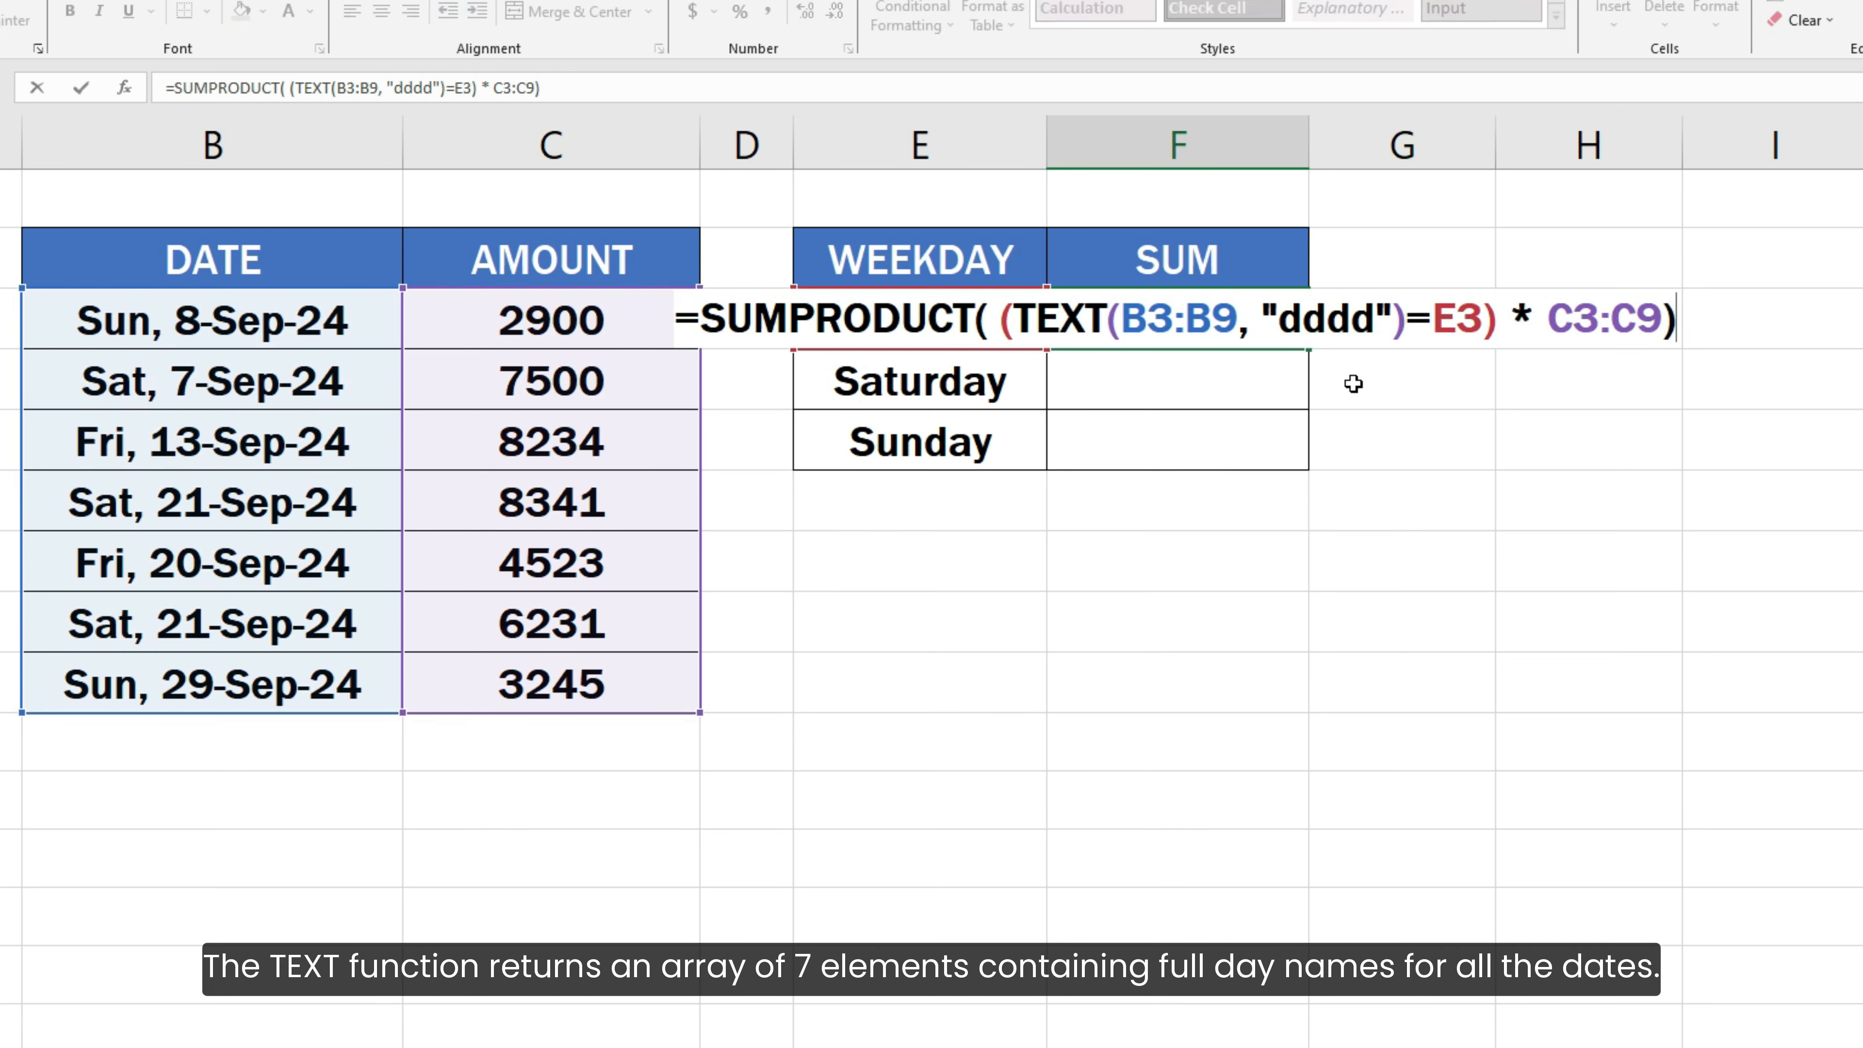
{"action": "left_click_drag", "start_coordinate": [1025, 320], "coordinate": [1407, 330]}
{"action": "key", "text": "F9"}
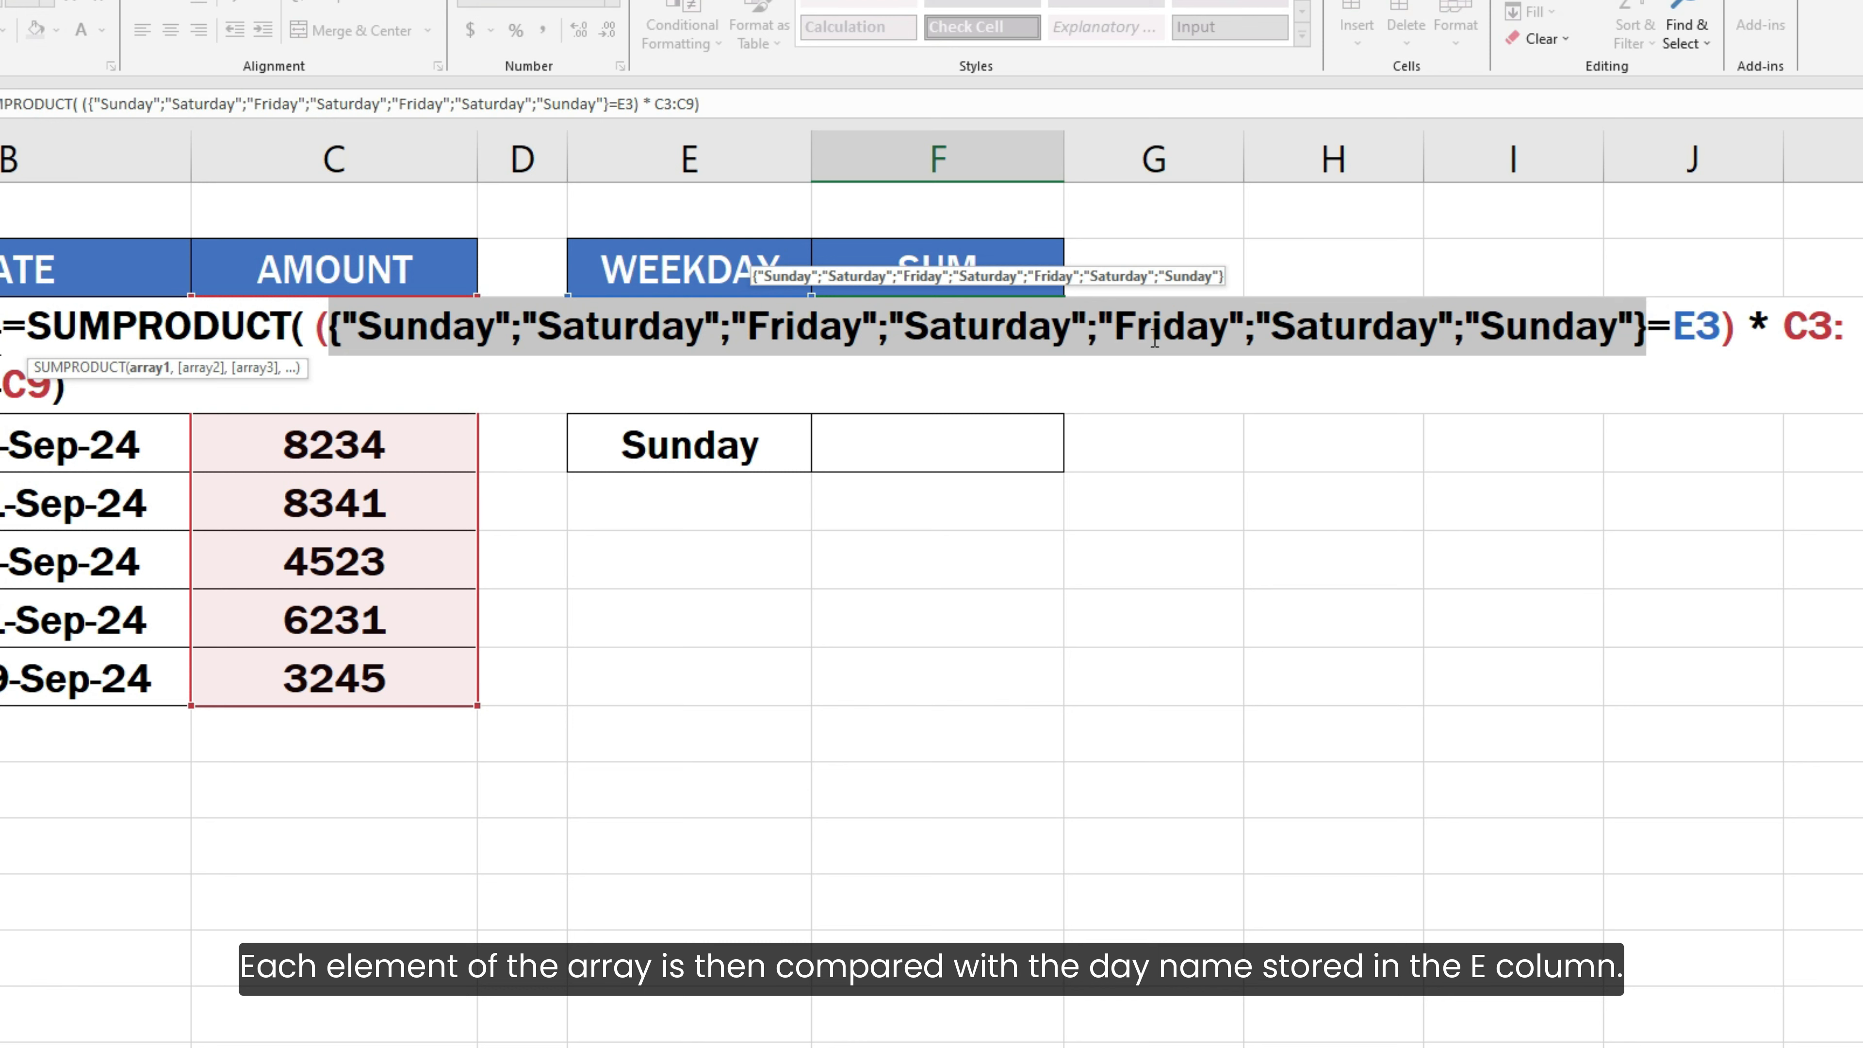
{"action": "key", "text": "ctrl+z"}
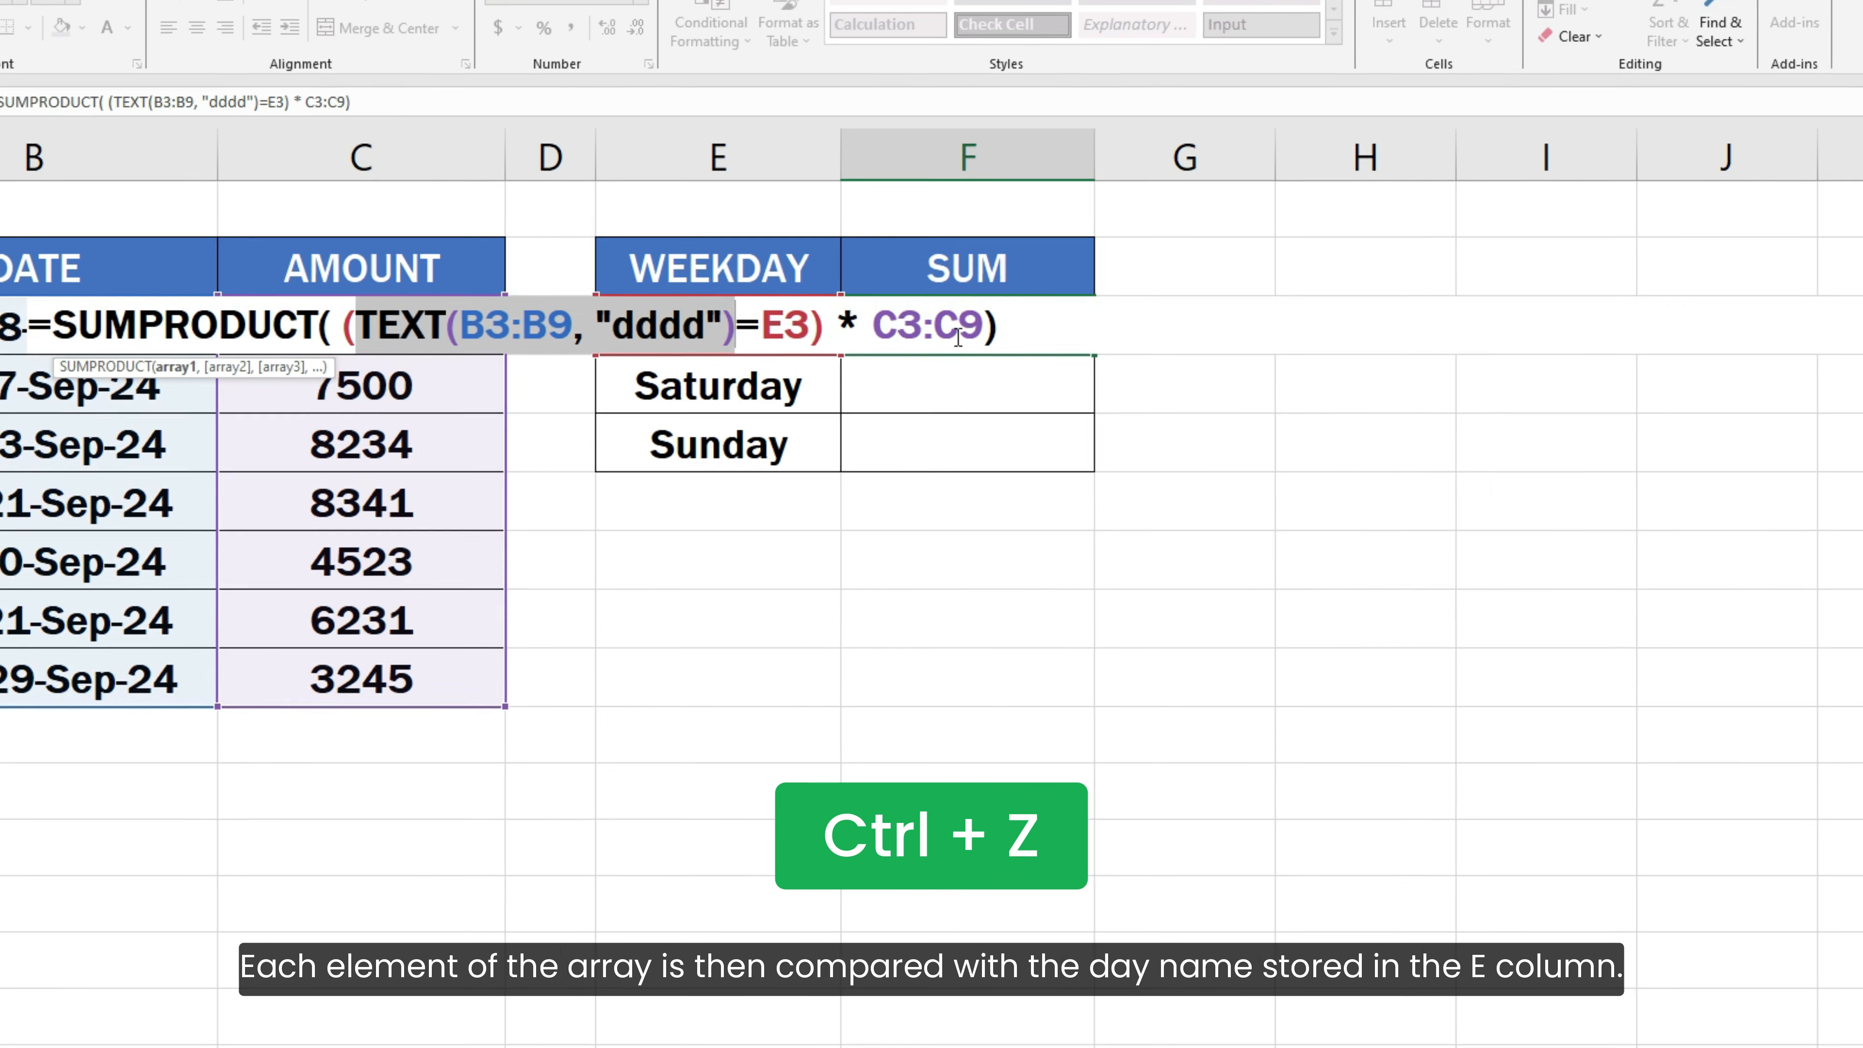
Step: Preview the evaluated comparison TEXT(B3:B9, "dddd")=E3 within the F3 formula, then restore the expression
{"action": "left_click", "coordinate": [1015, 319], "text": "shift"}
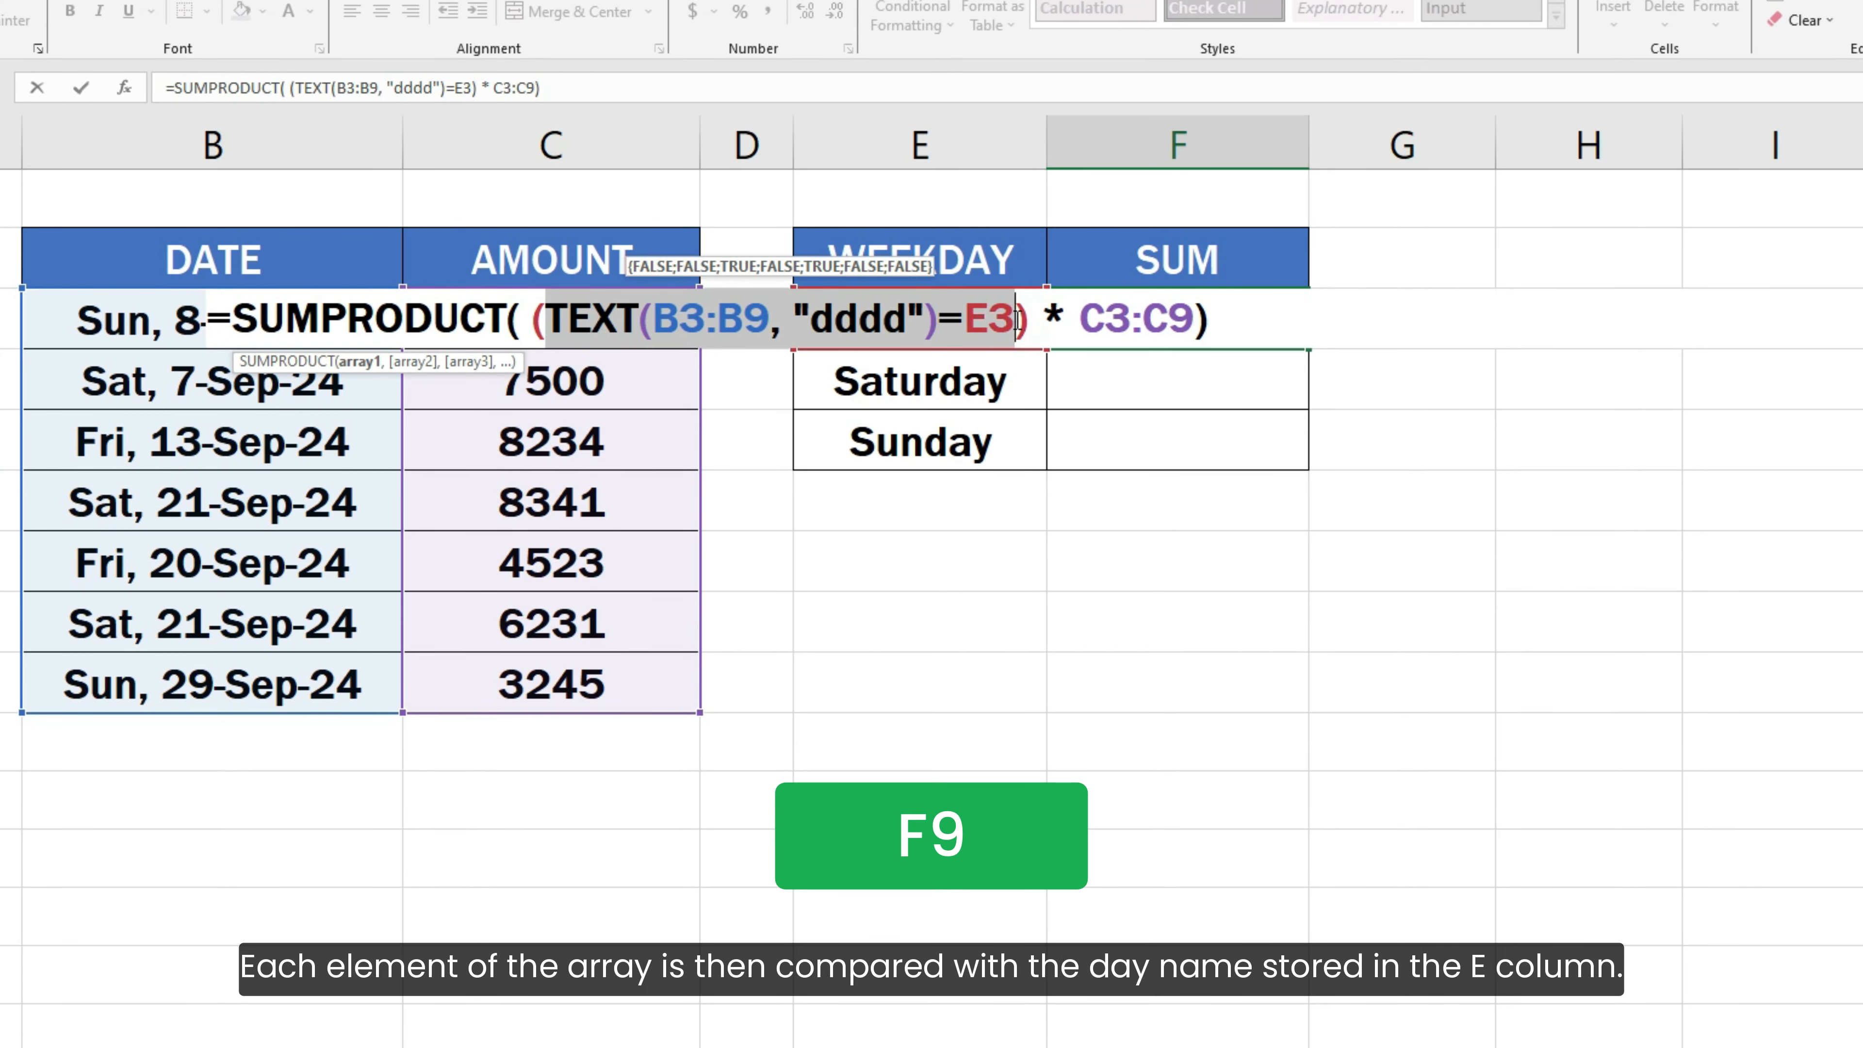
{"action": "key", "text": "F9"}
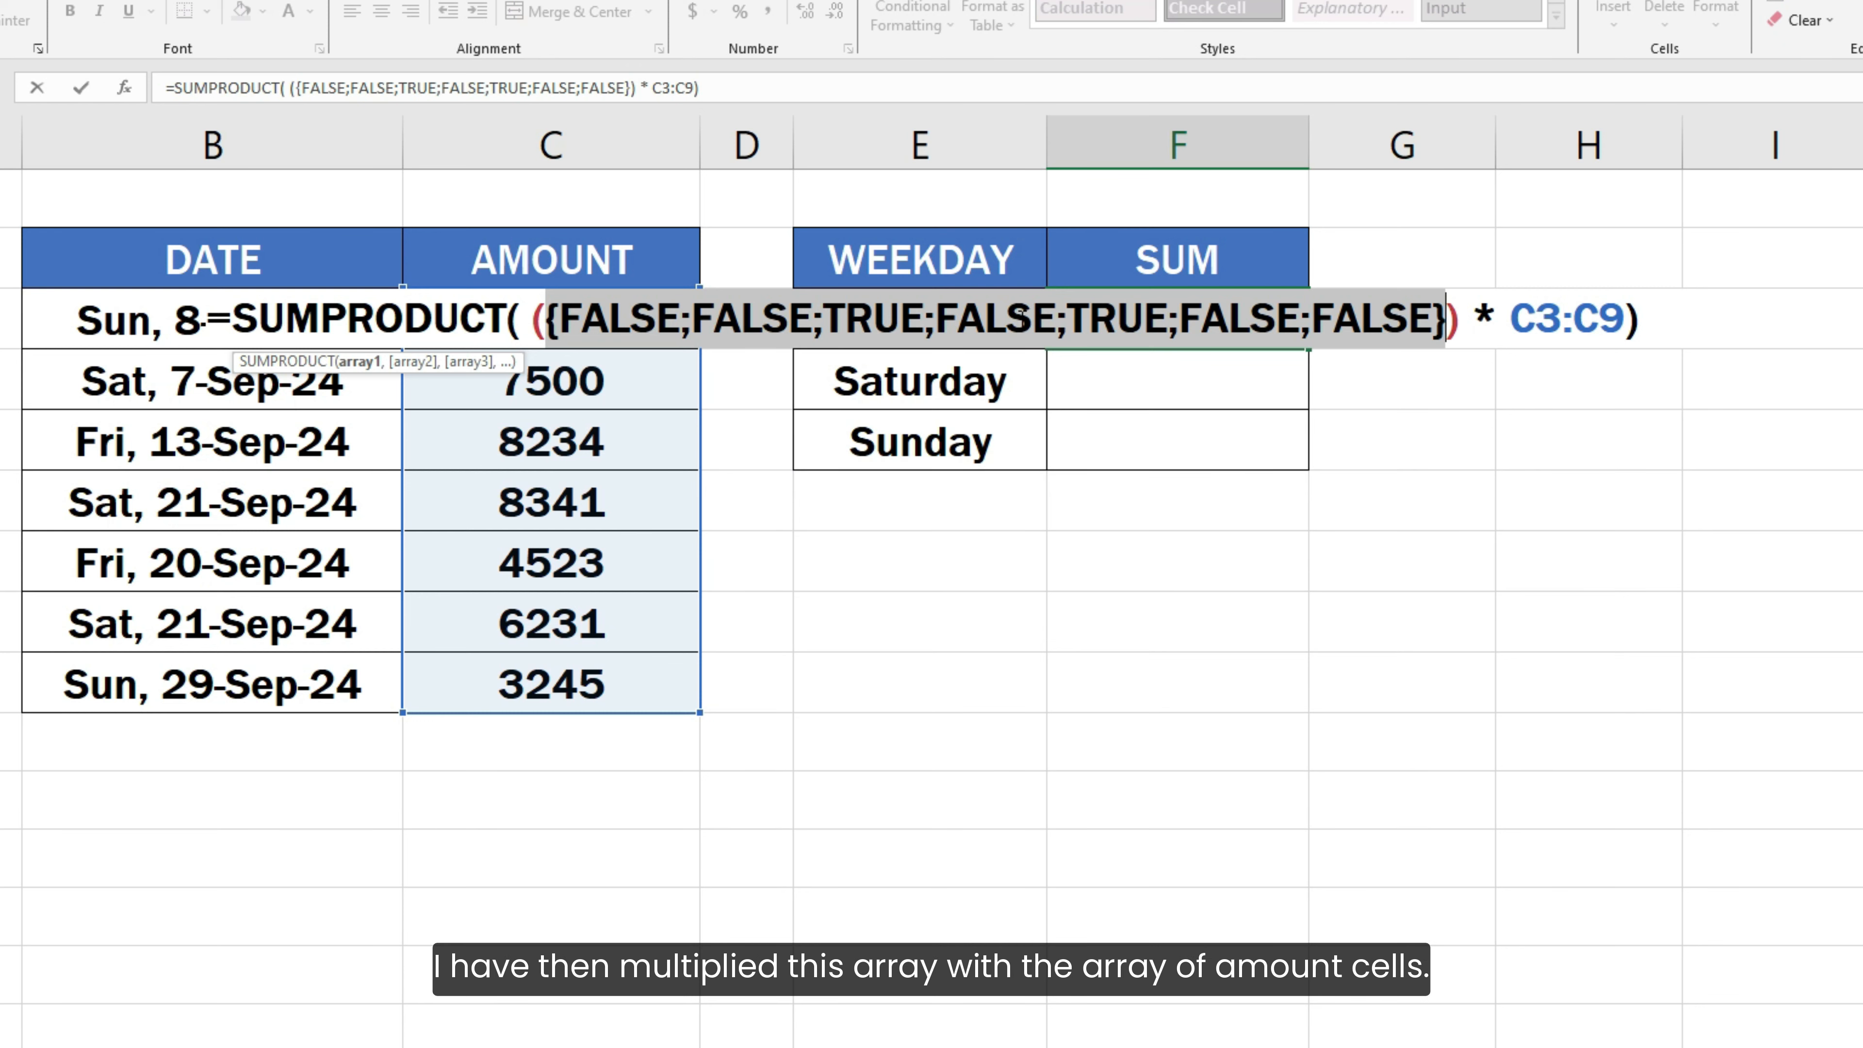
{"action": "key", "text": "ctrl+z"}
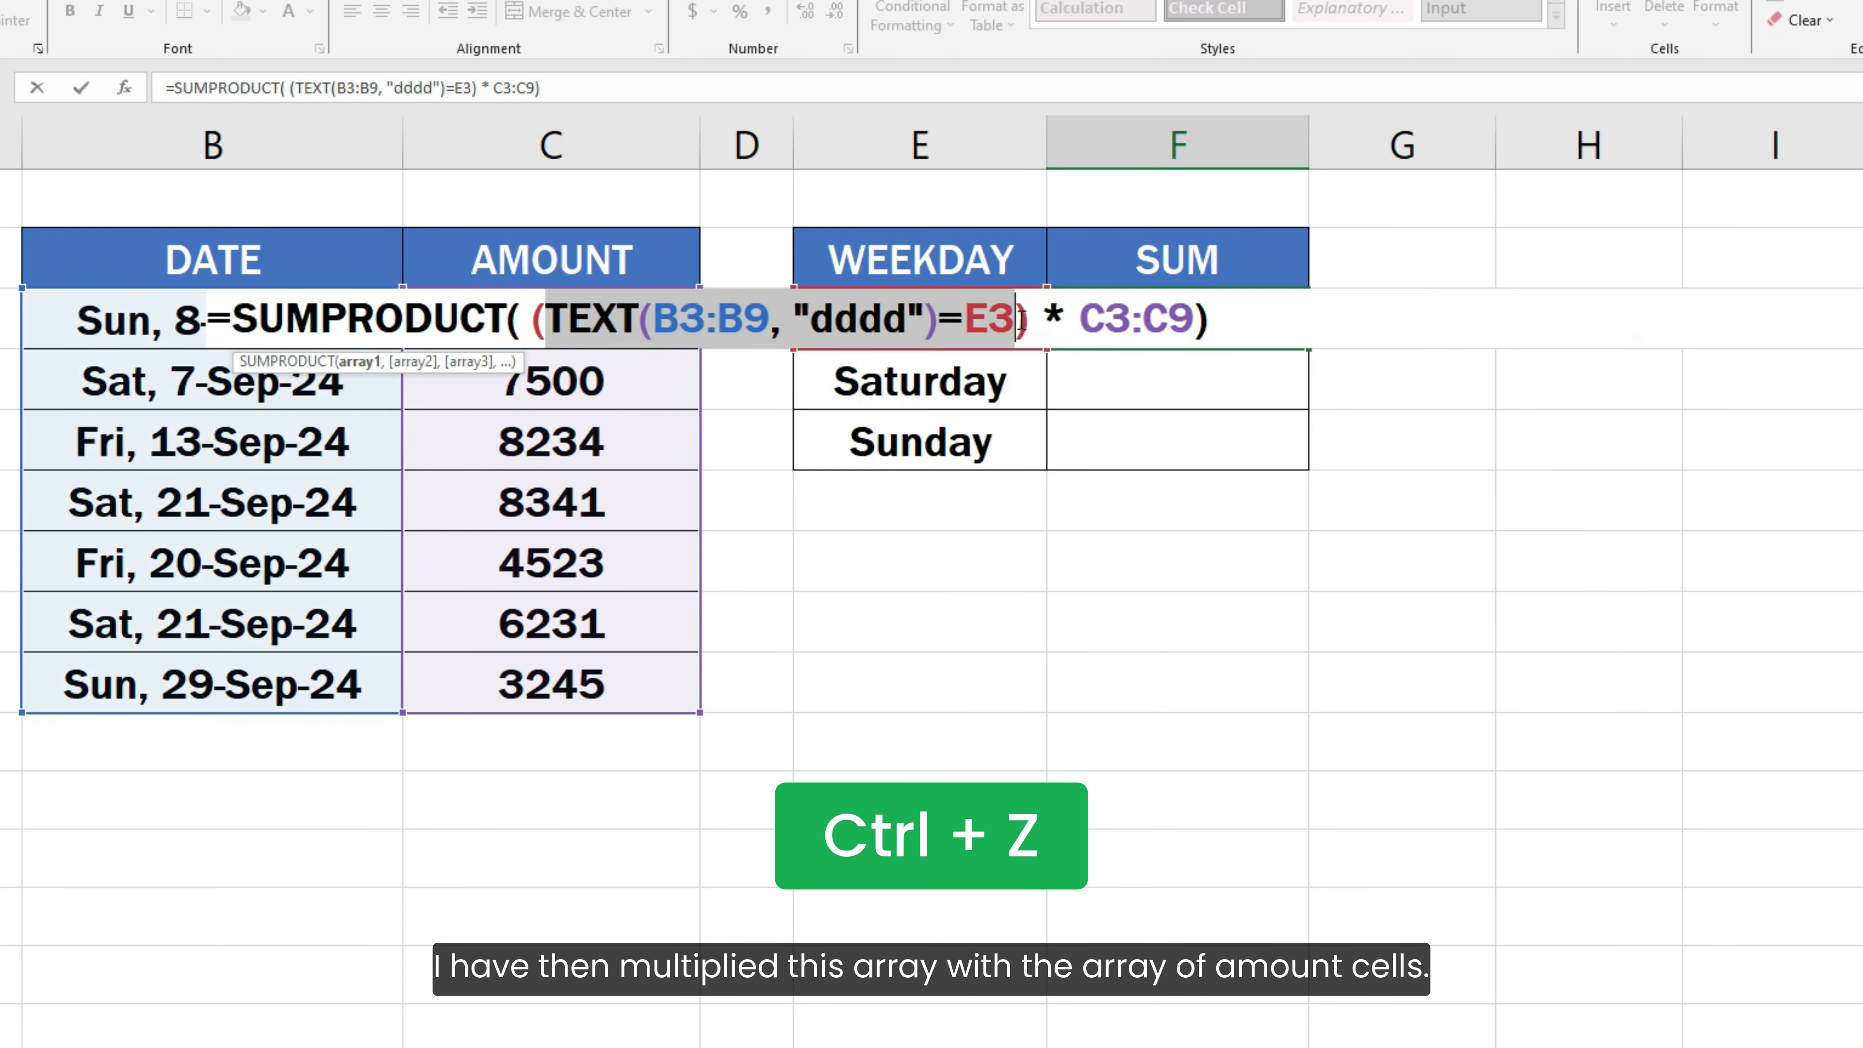
Step: Preview the evaluated product of the weekday comparison and C3:C9 inside SUMPRODUCT, then restore the expression
{"action": "left_click", "coordinate": [532, 321]}
{"action": "left_click", "coordinate": [1188, 328], "text": "shift"}
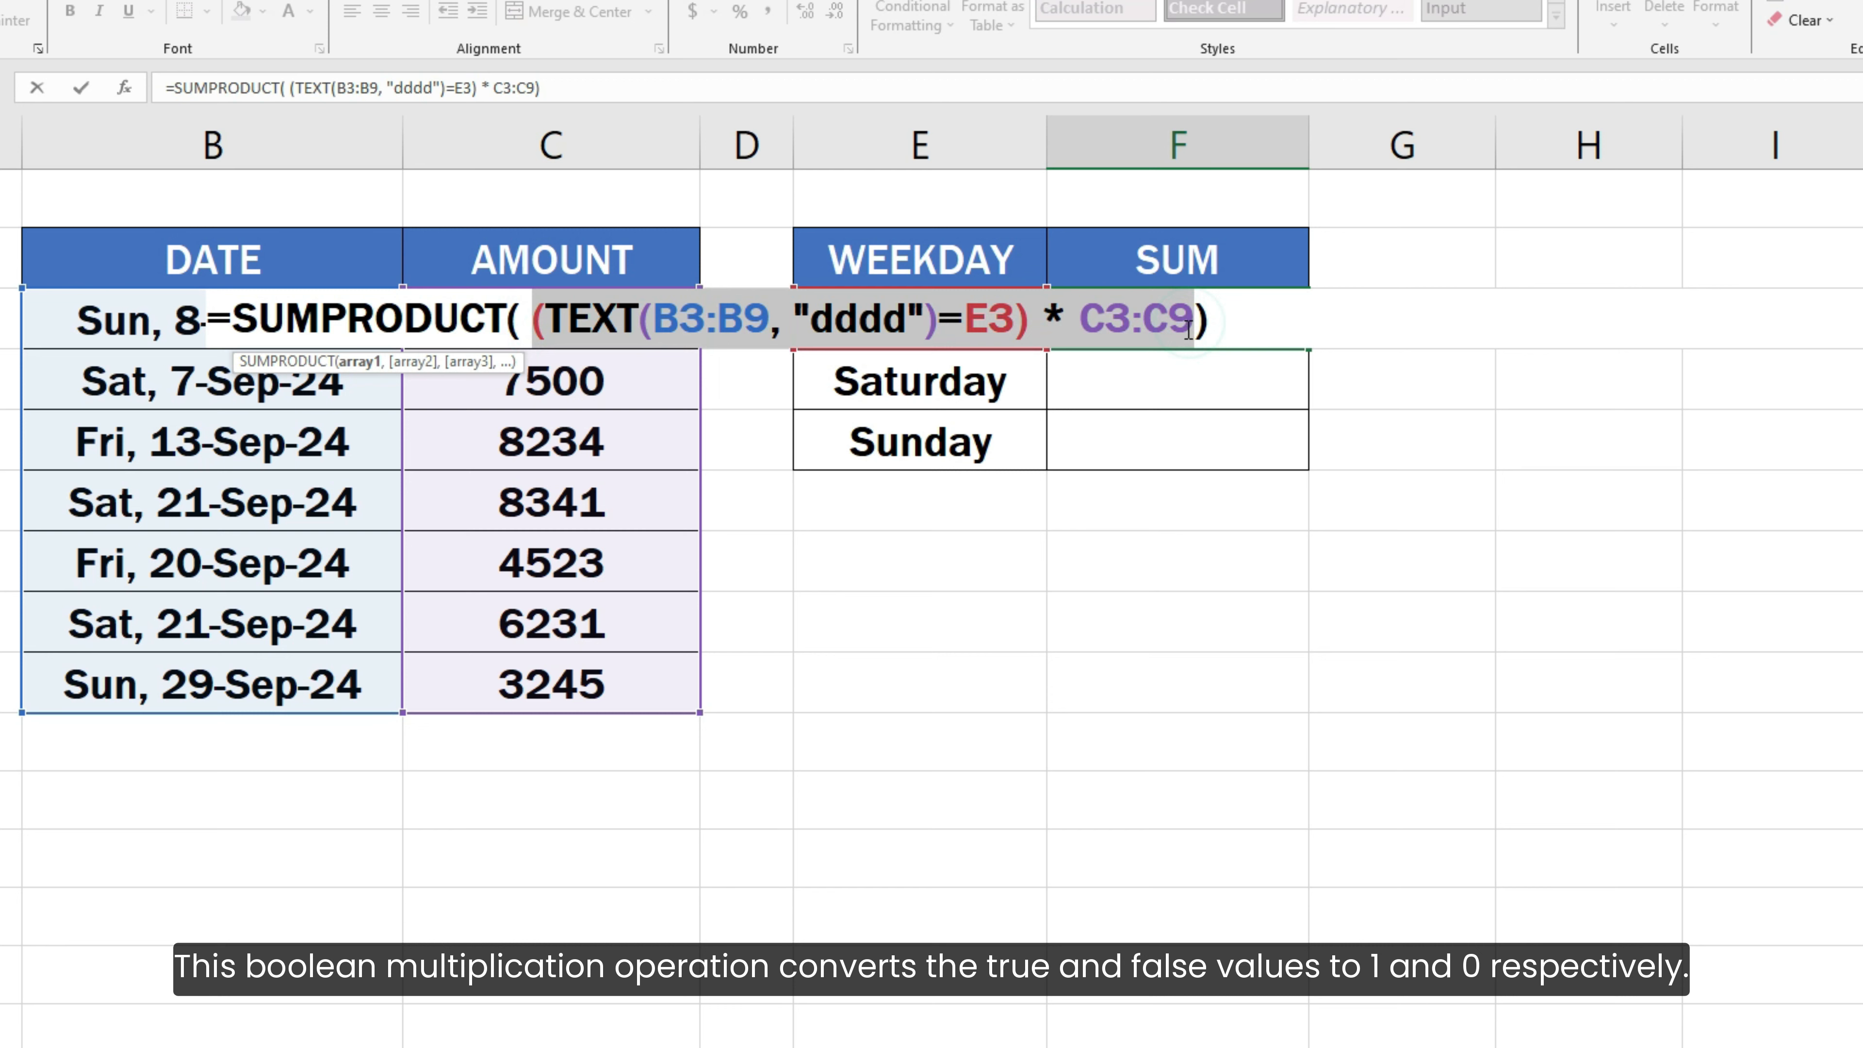
{"action": "key", "text": "F9"}
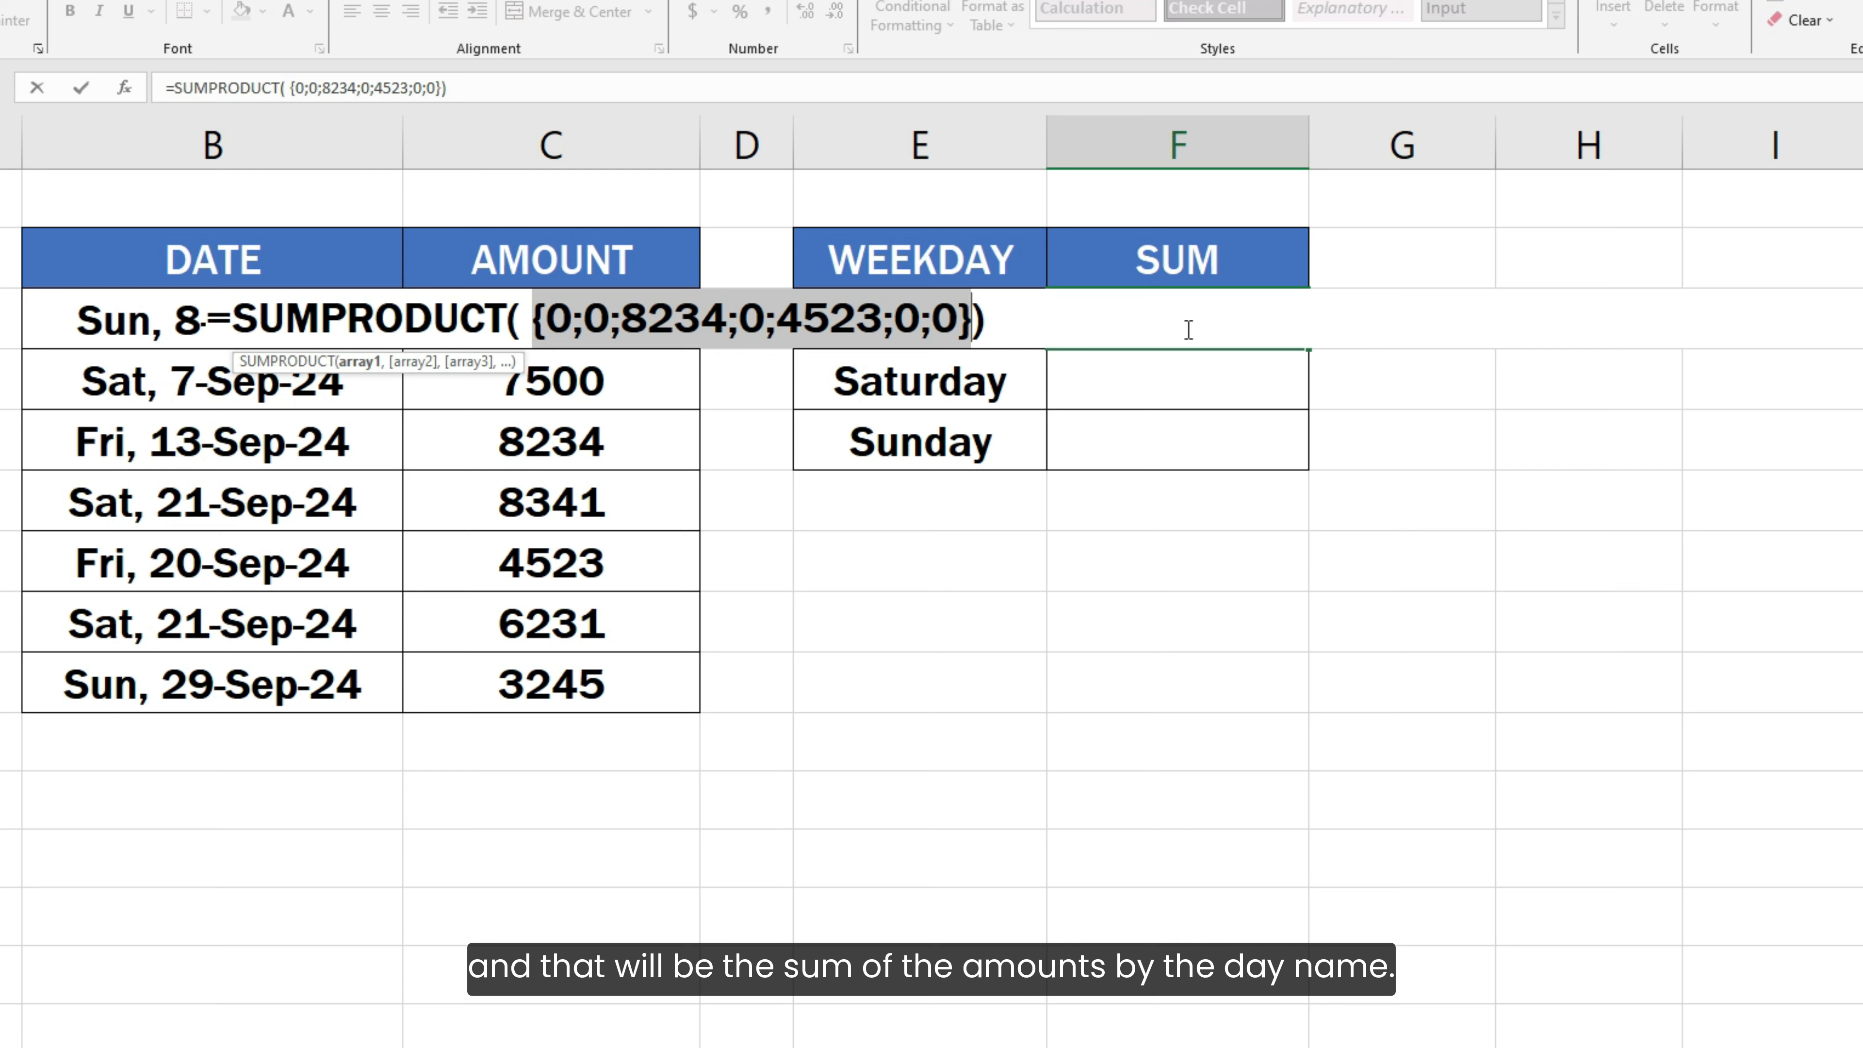
{"action": "key", "text": "ctrl+z"}
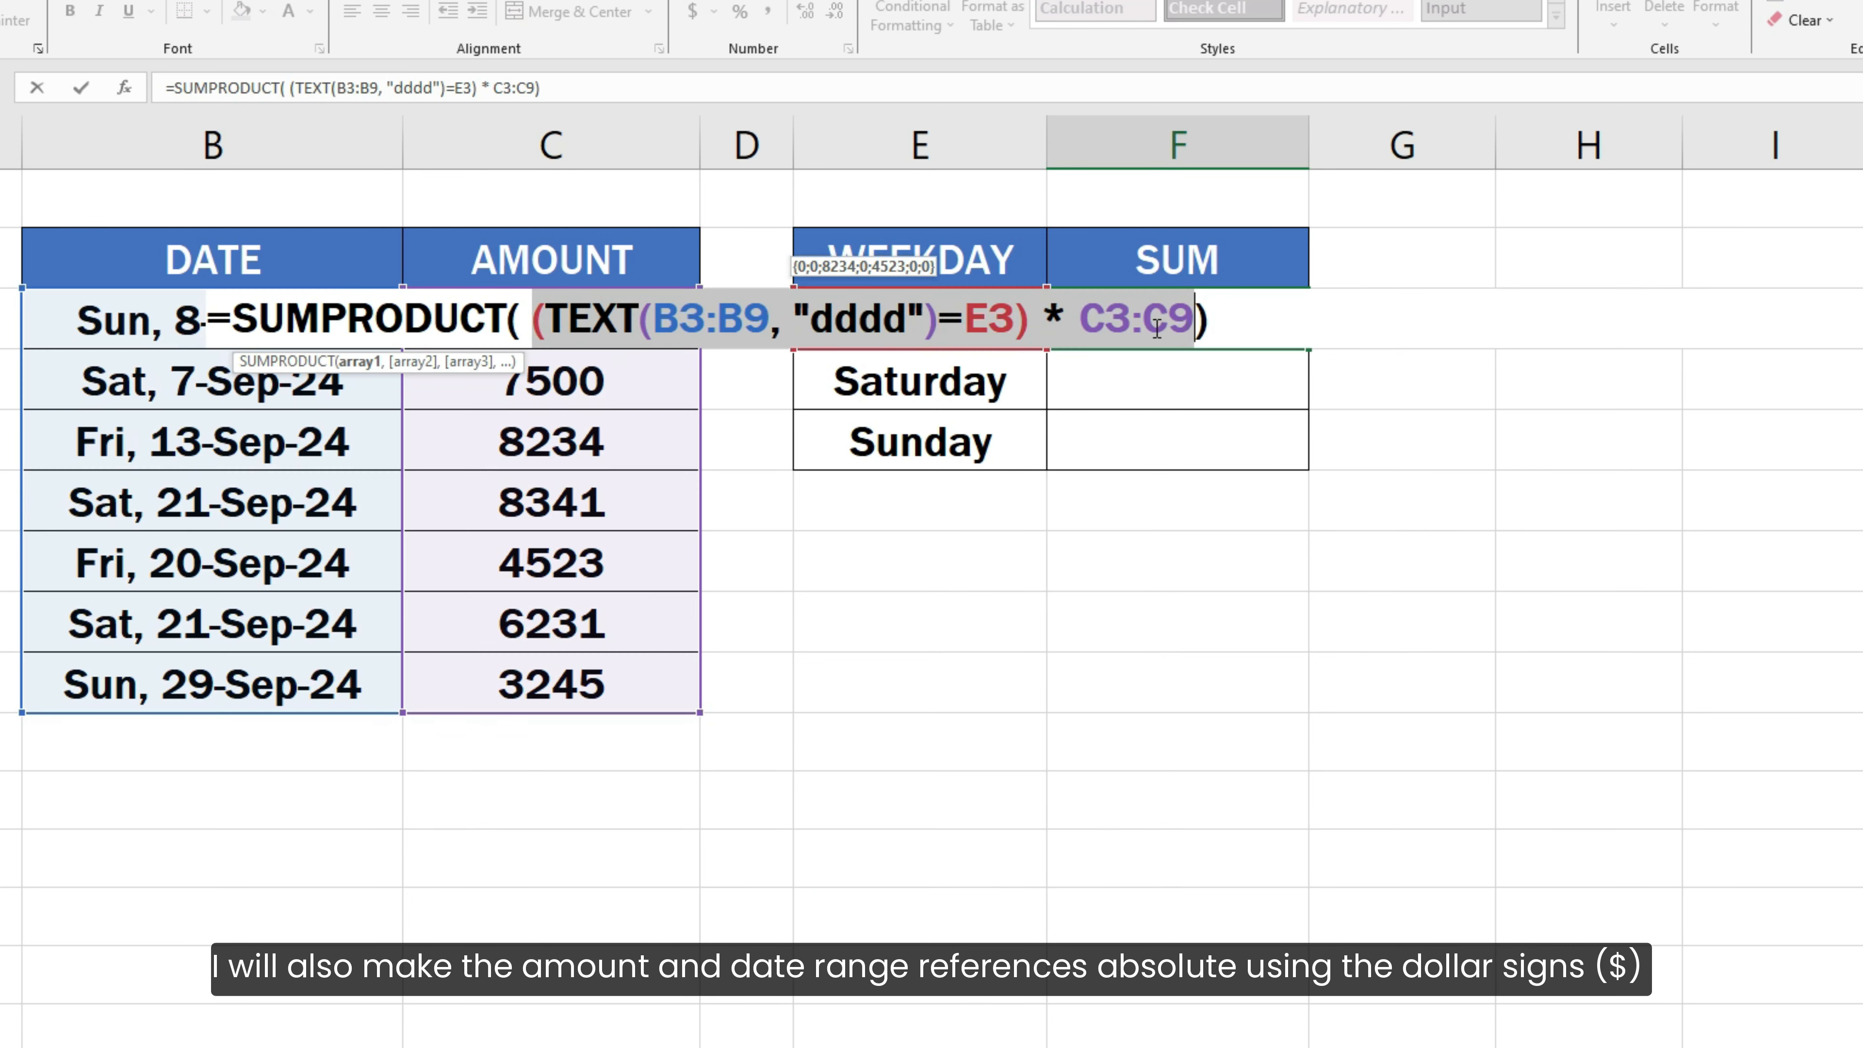
Step: Make the date range in the F3 formula absolute as $B$3:$B$9
{"action": "left_click", "coordinate": [652, 323]}
{"action": "type", "text": "$"}
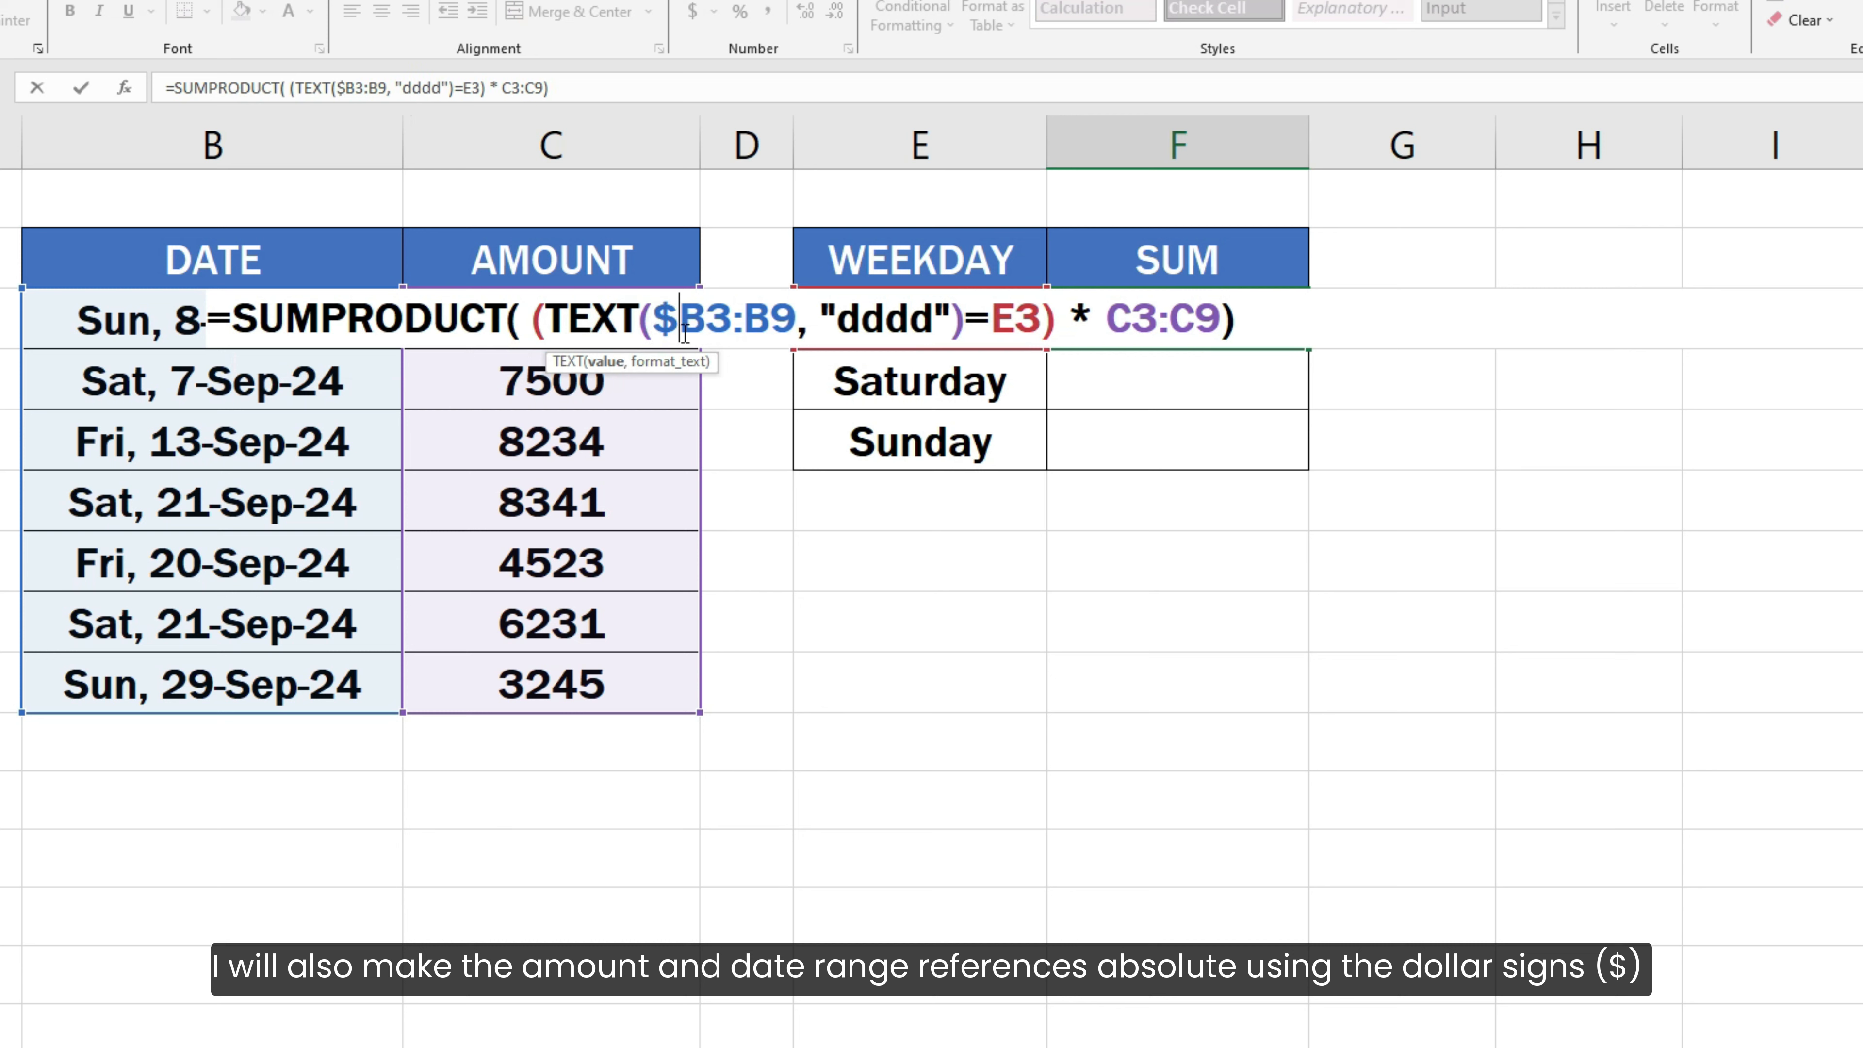
{"action": "key", "text": "Right"}
{"action": "type", "text": "$"}
{"action": "key", "text": "Right"}
{"action": "key", "text": "Right"}
{"action": "type", "text": "$"}
{"action": "key", "text": "Right"}
{"action": "type", "text": "$"}
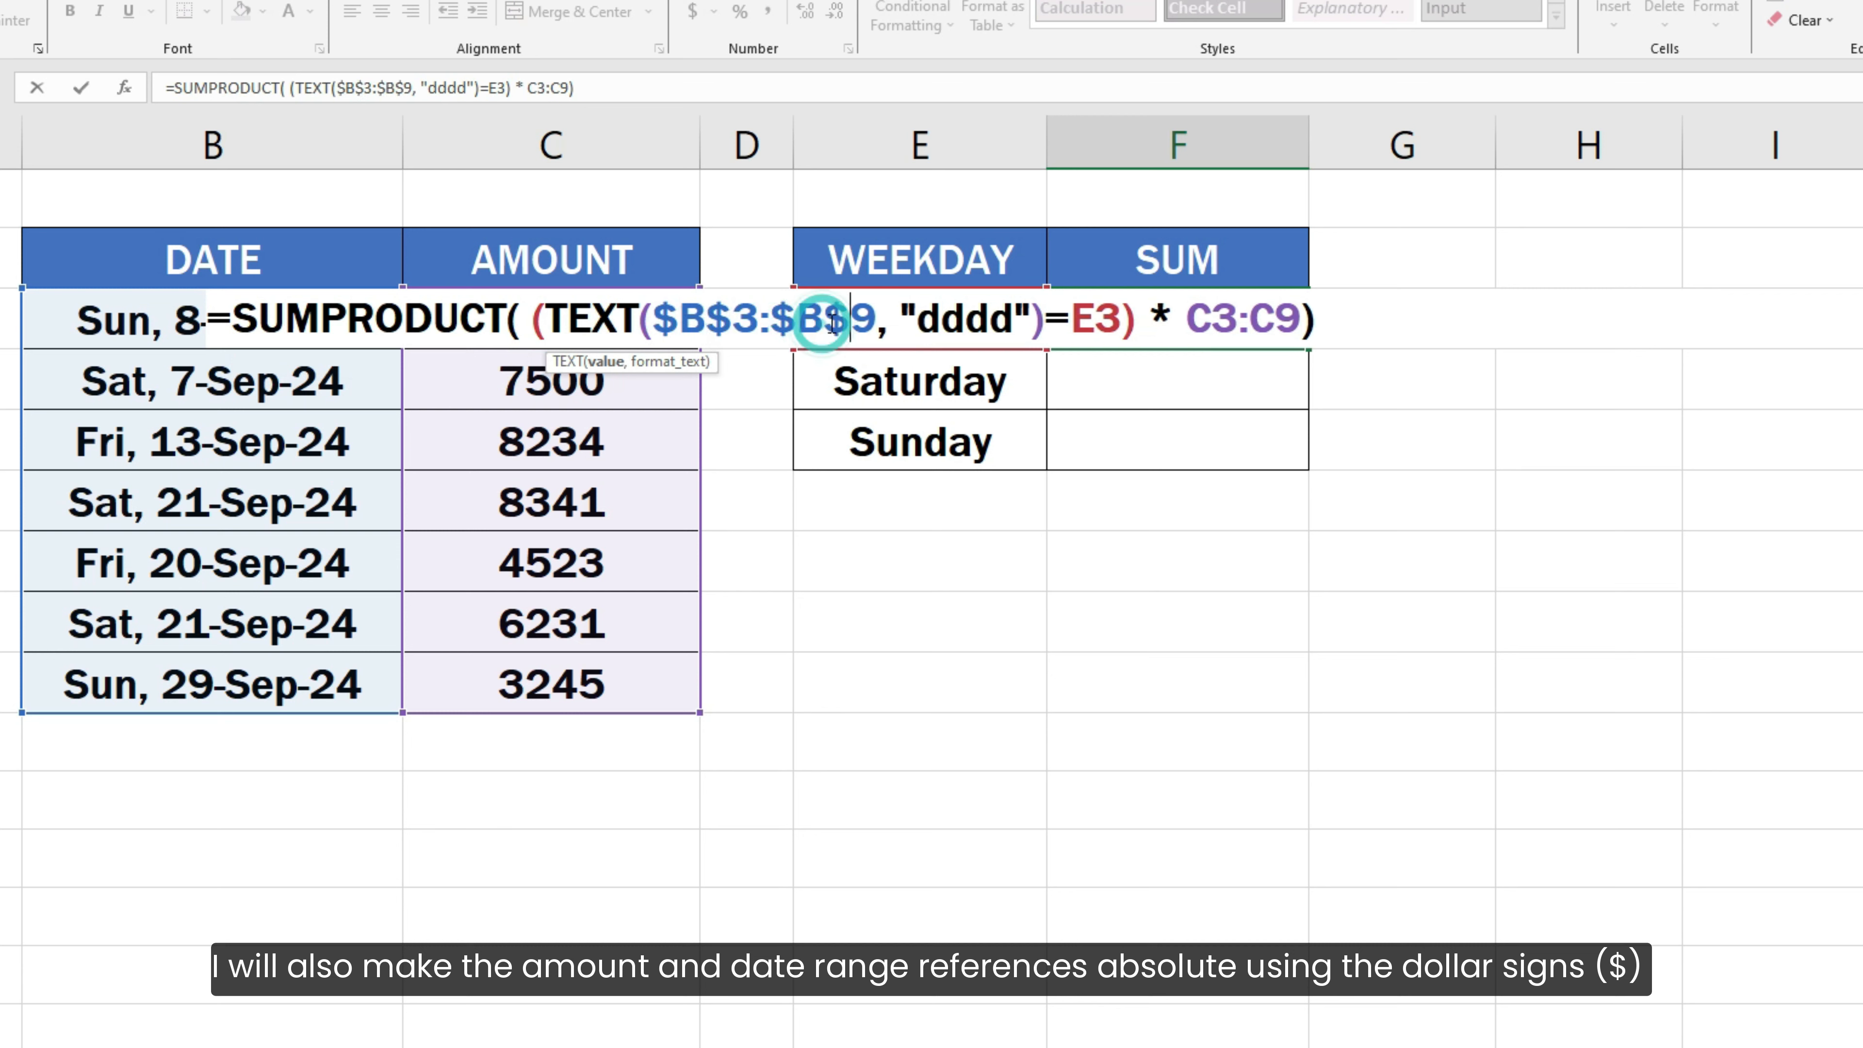
Step: Make the amount range in the F3 formula absolute as $C$3:$C$9 and commit the formula
{"action": "left_click", "coordinate": [1186, 319]}
{"action": "type", "text": "$"}
{"action": "key", "text": "Right"}
{"action": "type", "text": "$"}
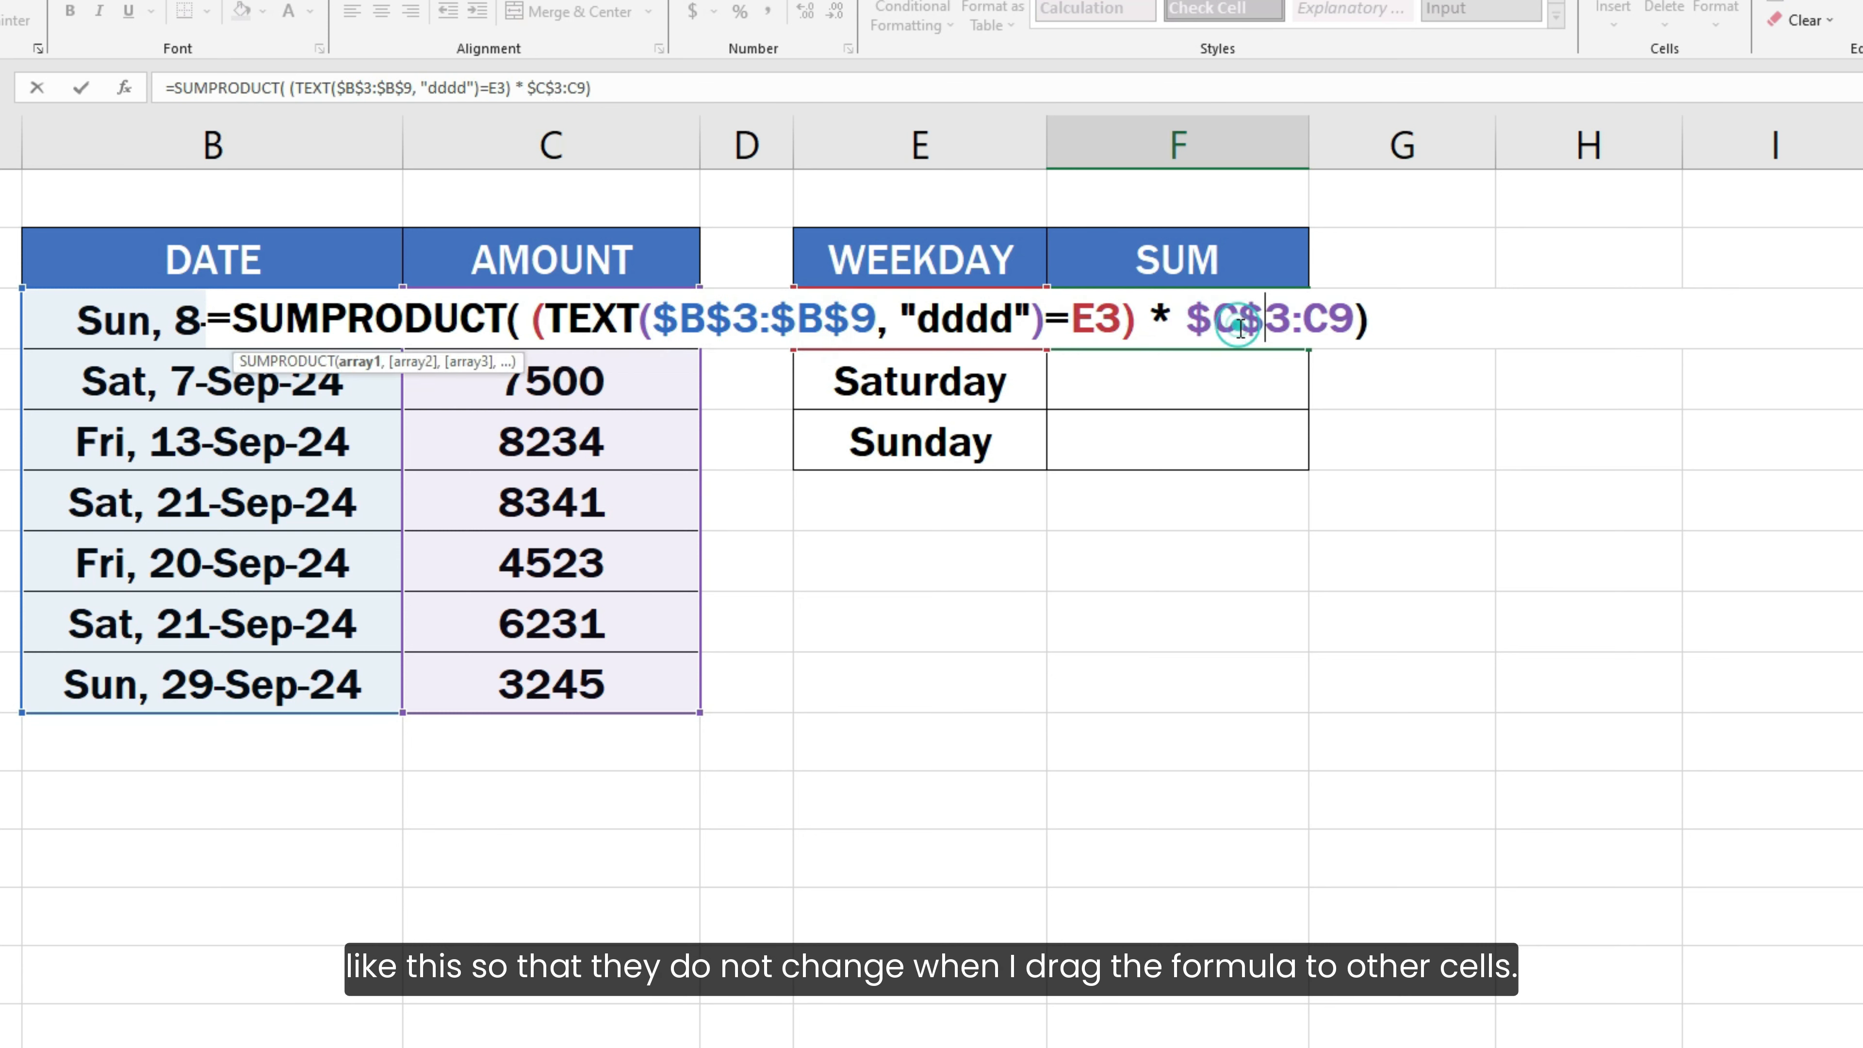
{"action": "left_click", "coordinate": [1302, 325]}
{"action": "type", "text": "$"}
{"action": "key", "text": "Right"}
{"action": "type", "text": "$"}
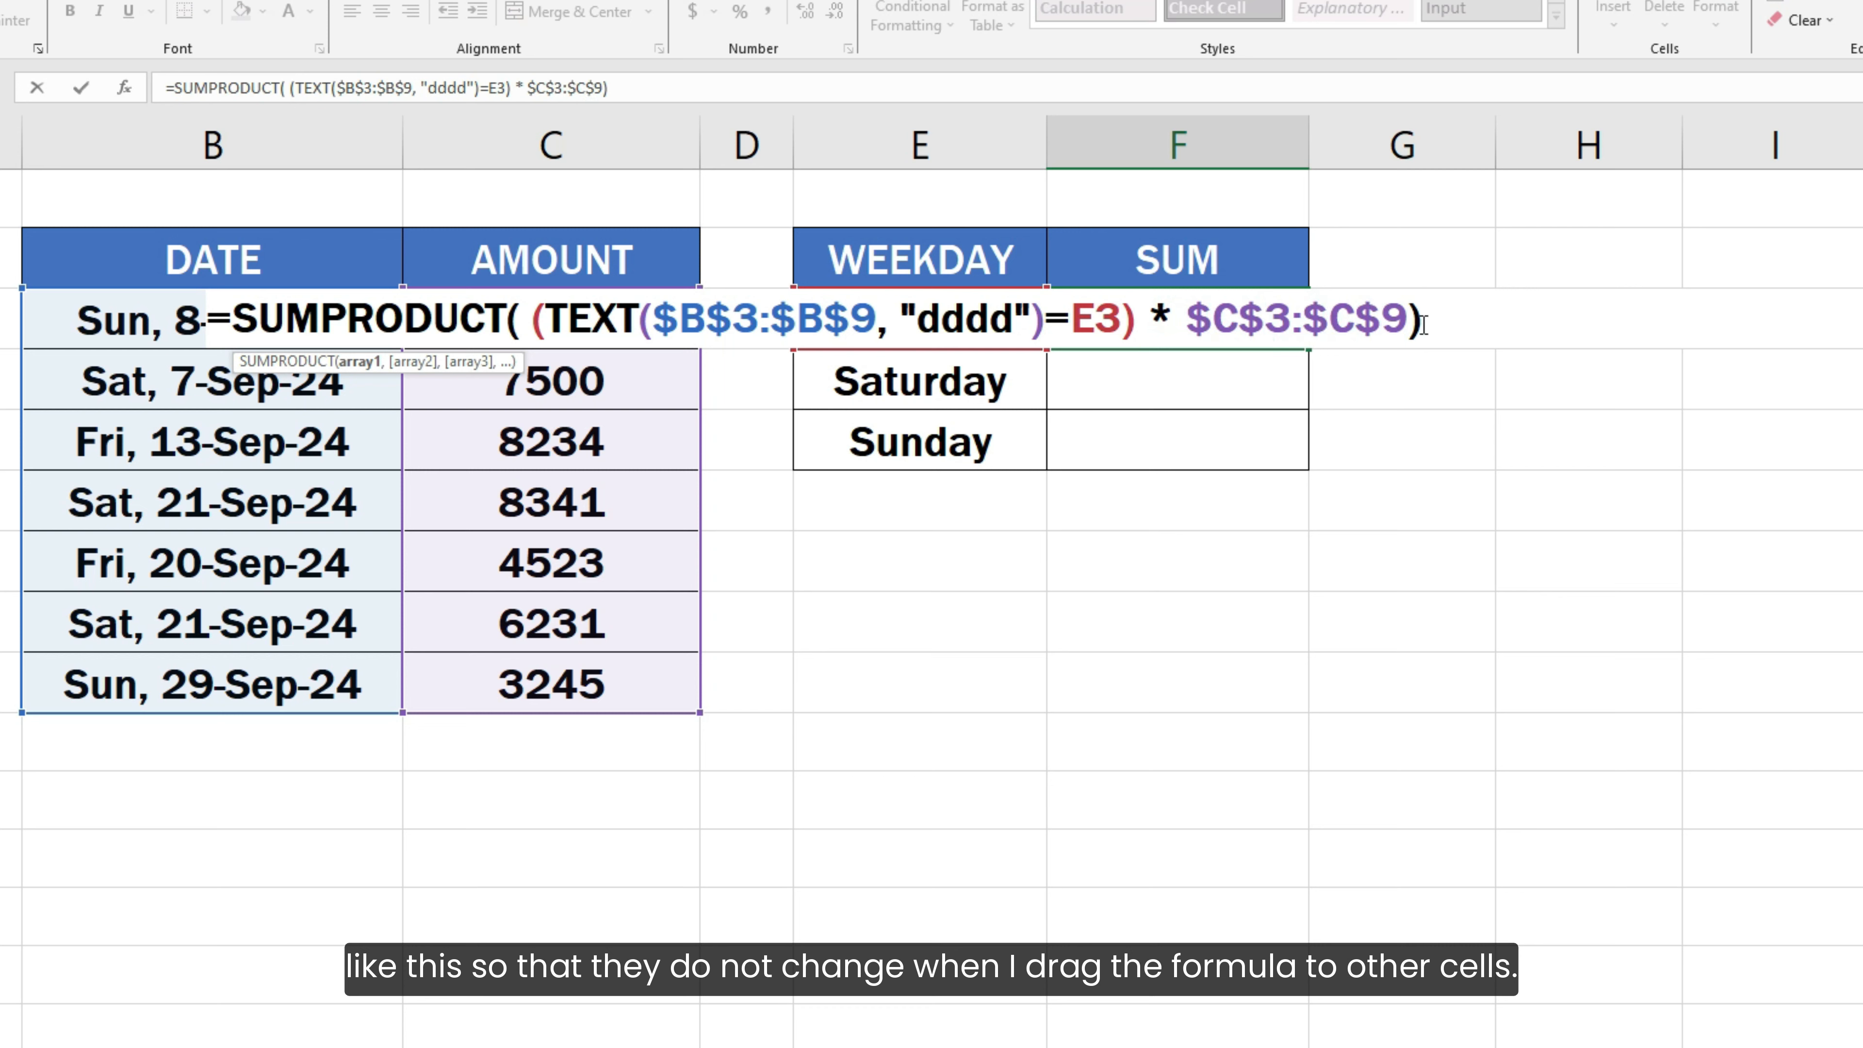
{"action": "left_click", "coordinate": [1426, 325]}
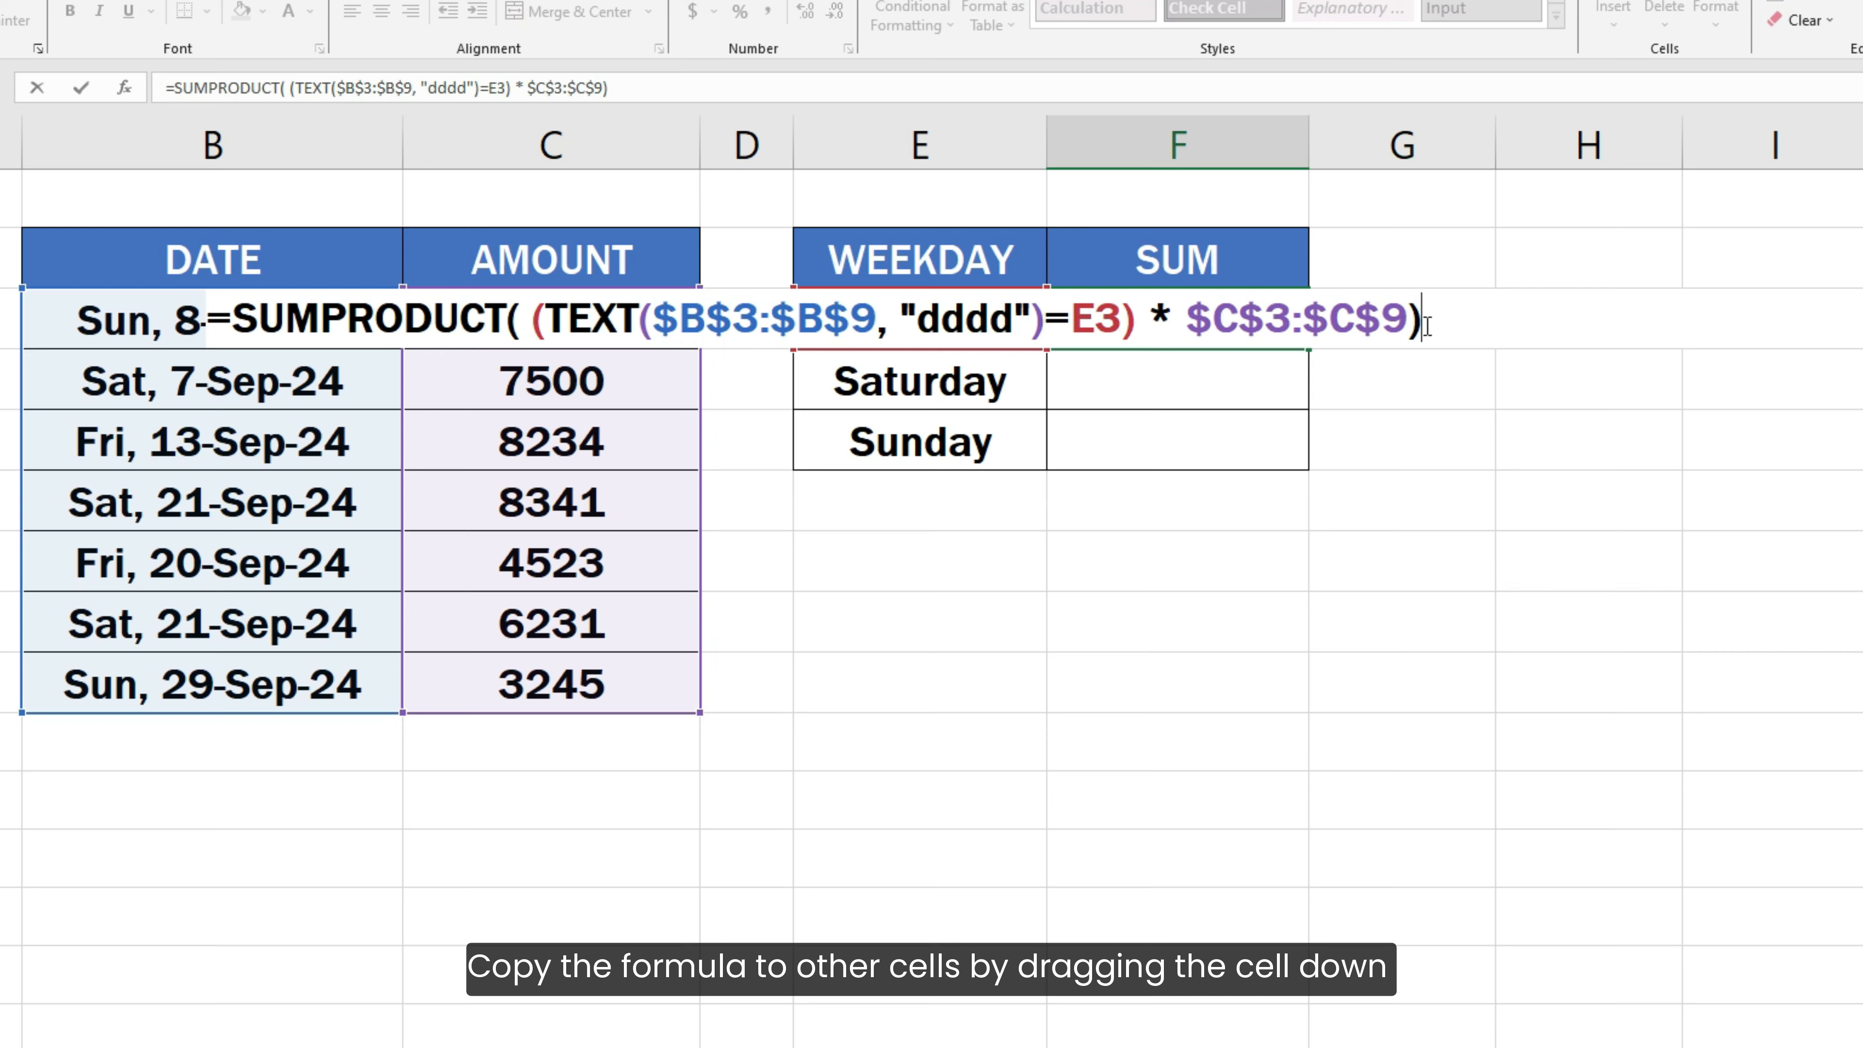
{"action": "key", "text": "Return"}
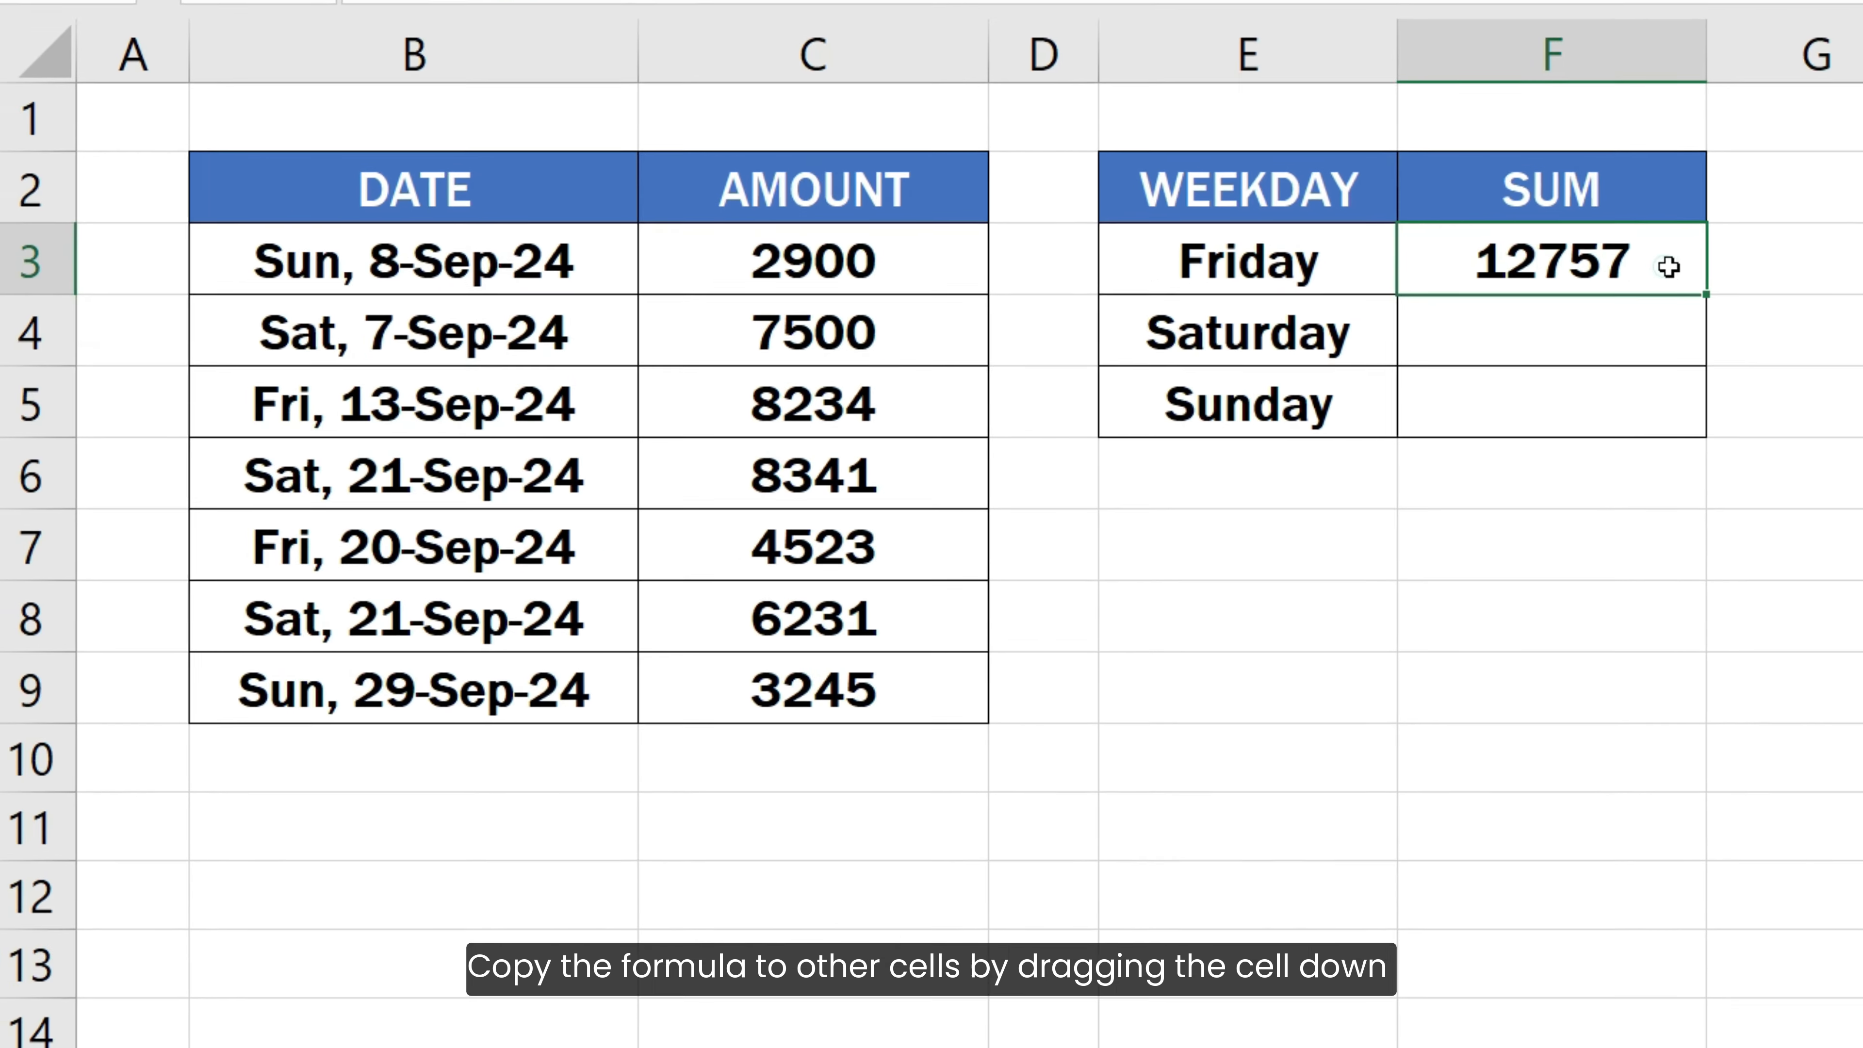
Step: Copy the F3 formula down to F5 to fill the Saturday and Sunday sums
{"action": "left_click", "coordinate": [1271, 324]}
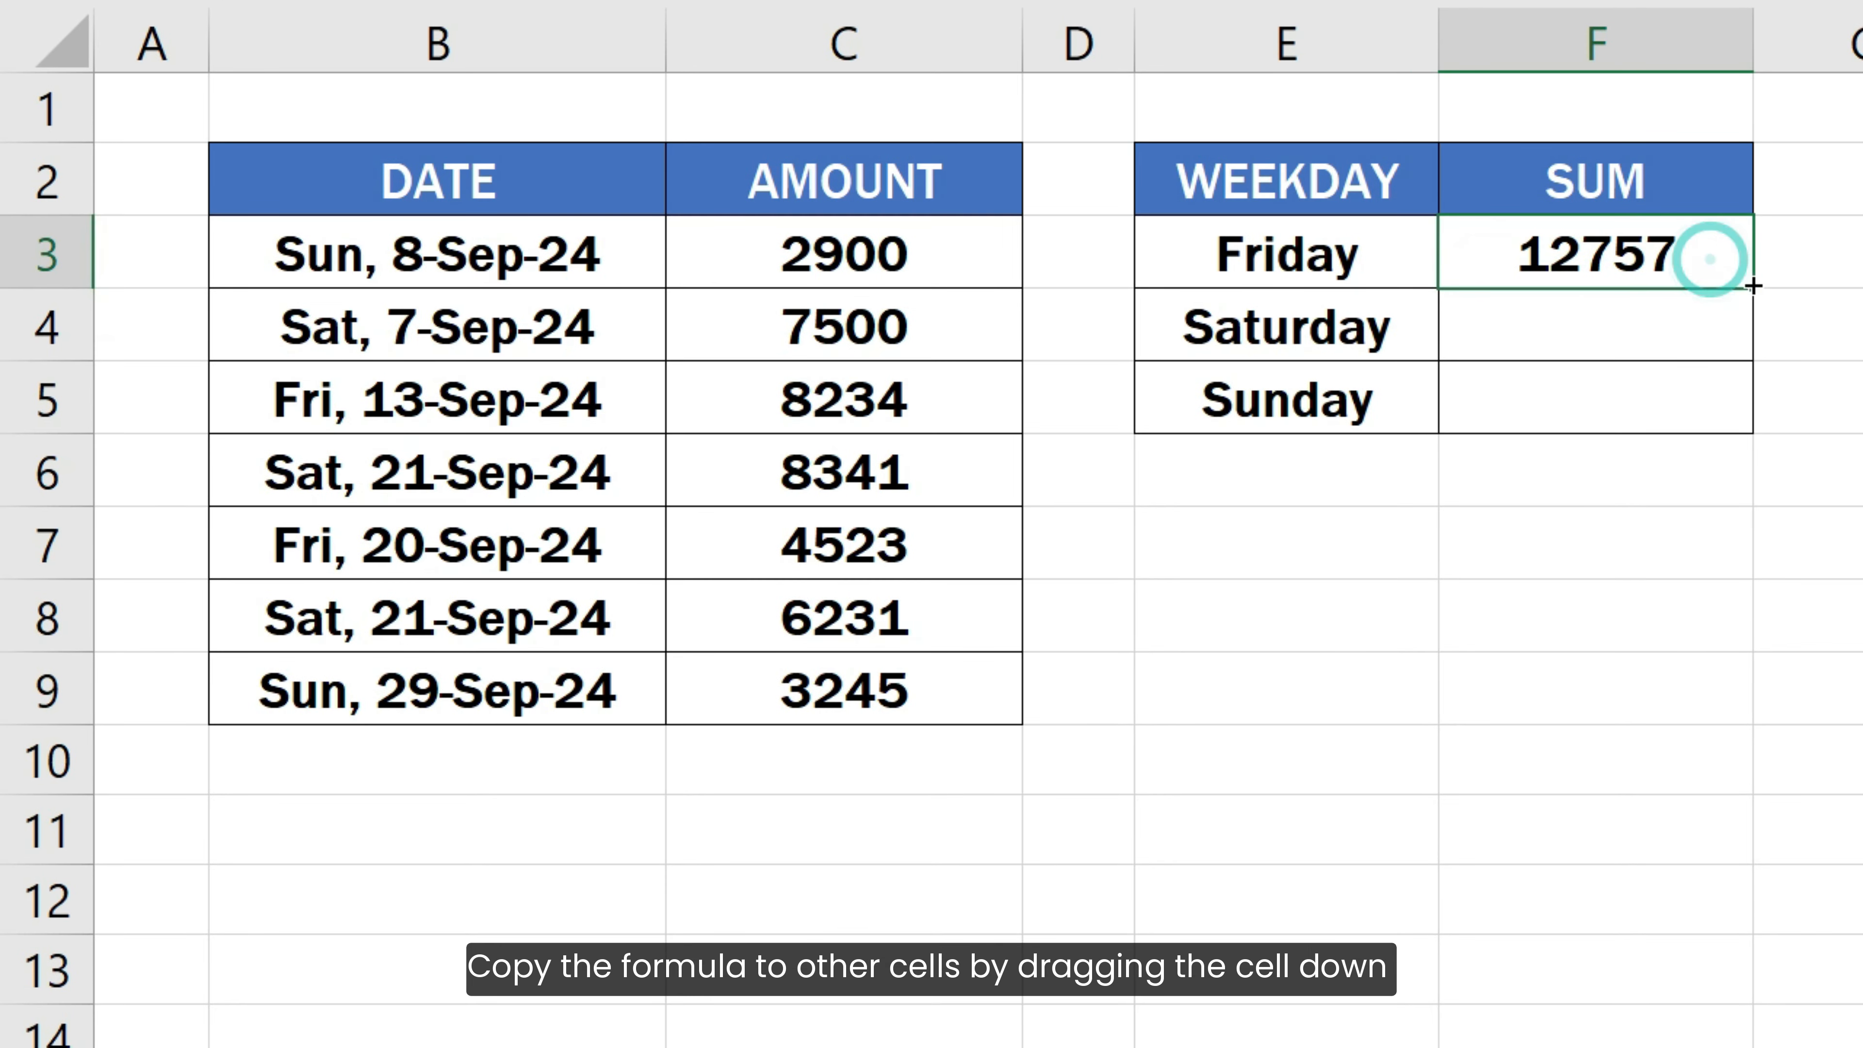
{"action": "left_click_drag", "start_coordinate": [1752, 287], "coordinate": [1746, 416]}
{"action": "left_click", "coordinate": [1817, 409]}
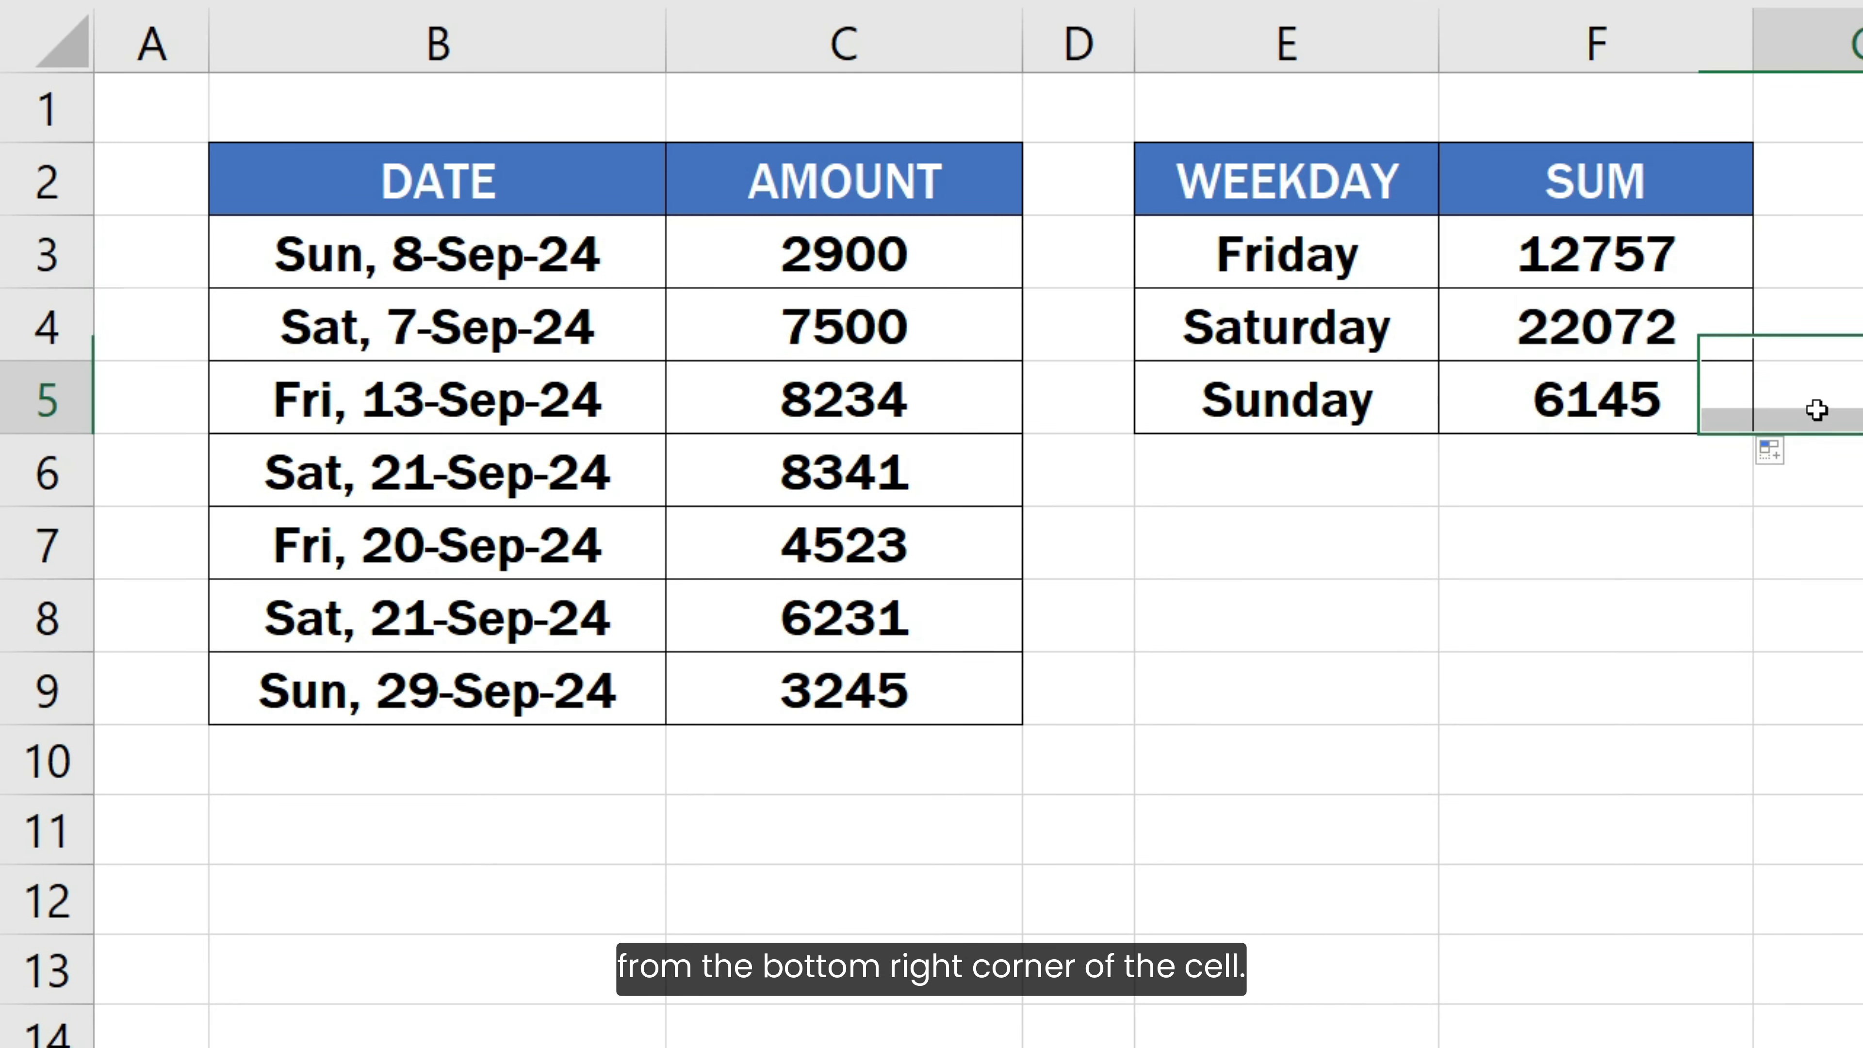